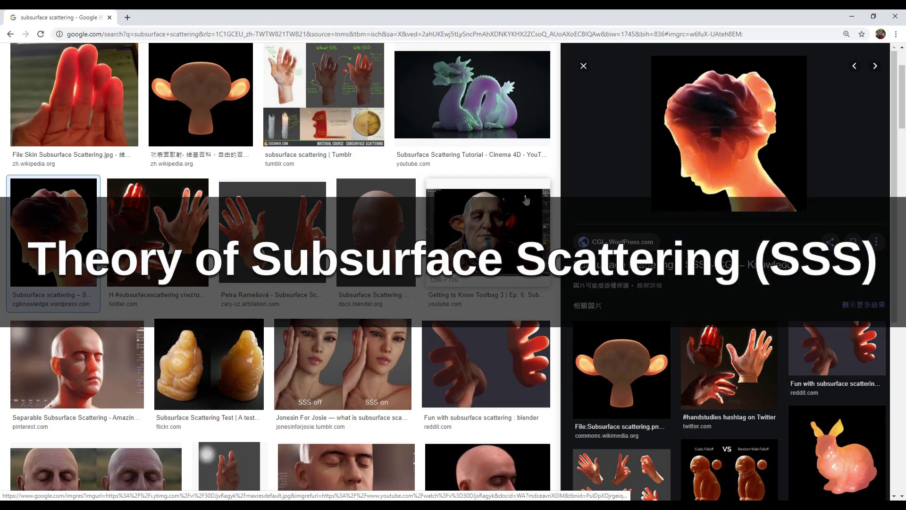
- Browse subsurface scattering examples: ArtStation hand study, Buddha test, Cinema 4D dragon, Stanford dragon
{"action": "scroll", "coordinate": [805, 381], "scroll_direction": "down", "scroll_amount": 2}
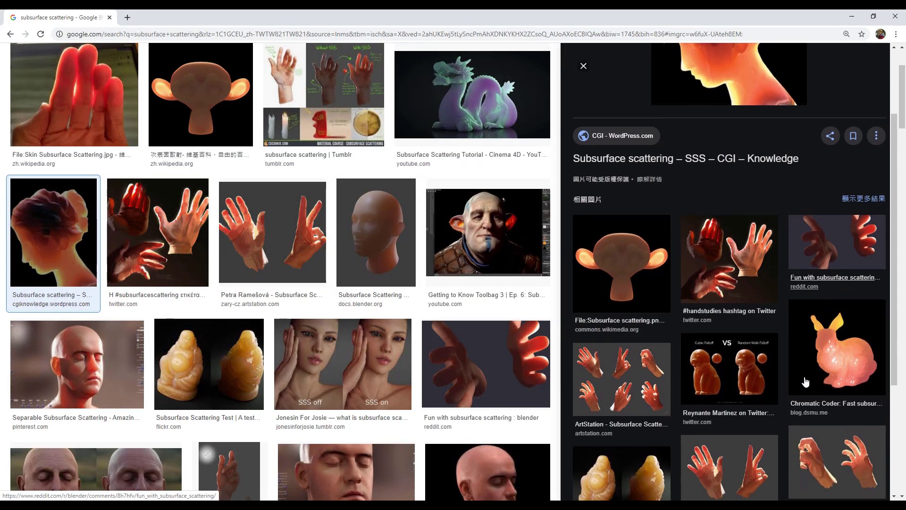
{"action": "left_click", "coordinate": [657, 319]}
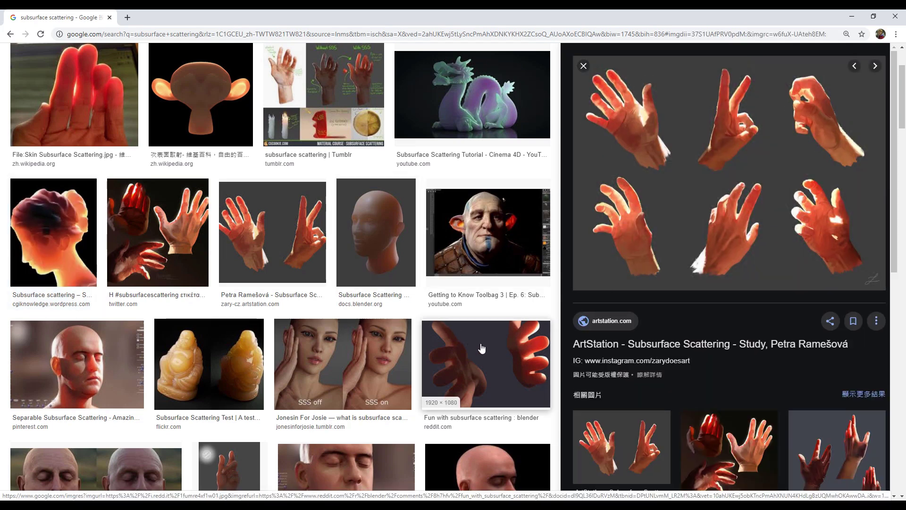
{"action": "left_click", "coordinate": [246, 362]}
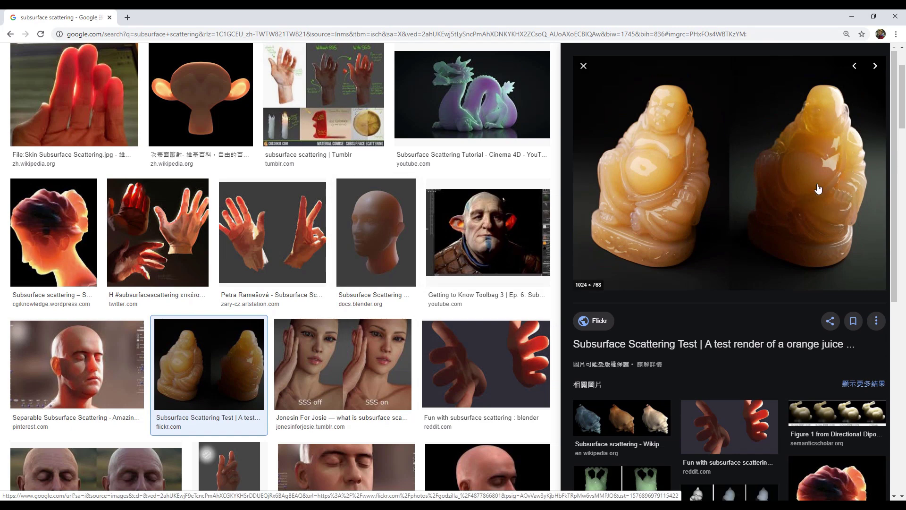
{"action": "left_click", "coordinate": [499, 80]}
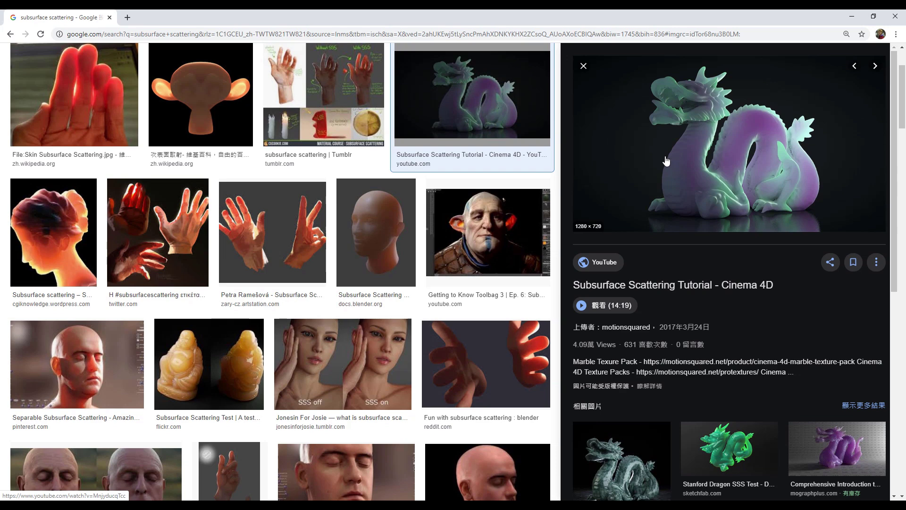
{"action": "scroll", "coordinate": [754, 384], "scroll_direction": "down", "scroll_amount": 4}
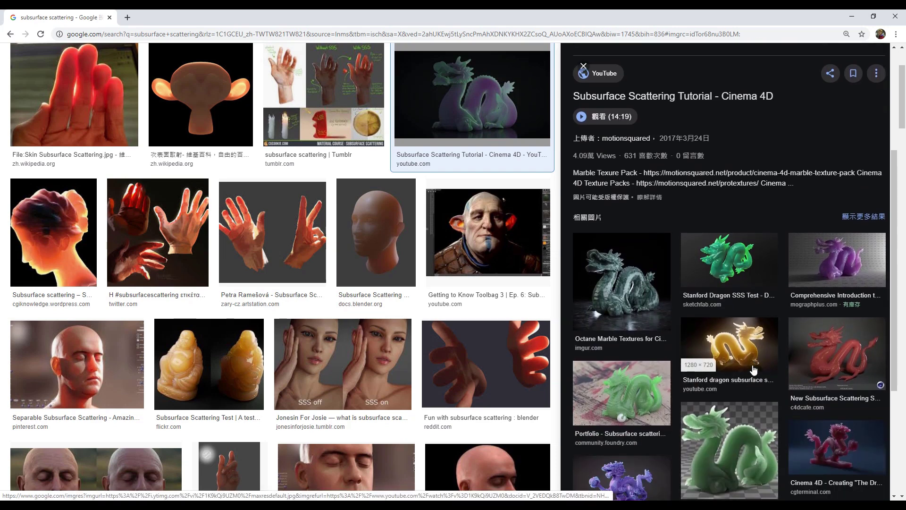
{"action": "left_click", "coordinate": [754, 370]}
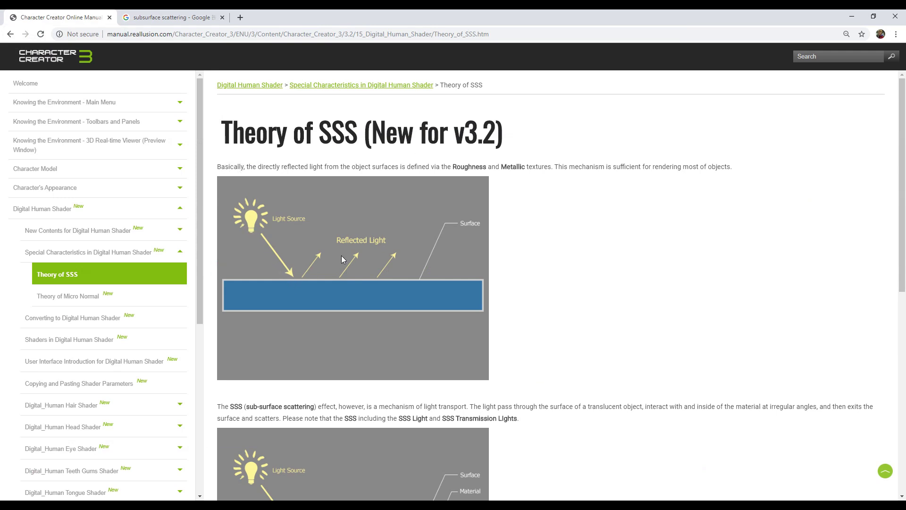
- Read the Theory of SSS diagrams, then set SSS Distribution to 0.934 and SSS IOR to 1.147
{"action": "scroll", "coordinate": [560, 222], "scroll_direction": "down", "scroll_amount": 5}
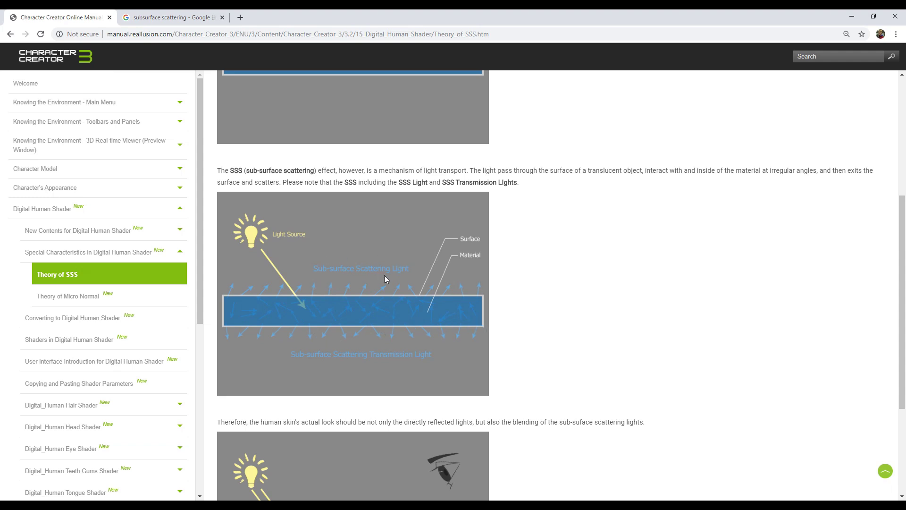
{"action": "scroll", "coordinate": [284, 265], "scroll_direction": "down", "scroll_amount": 4}
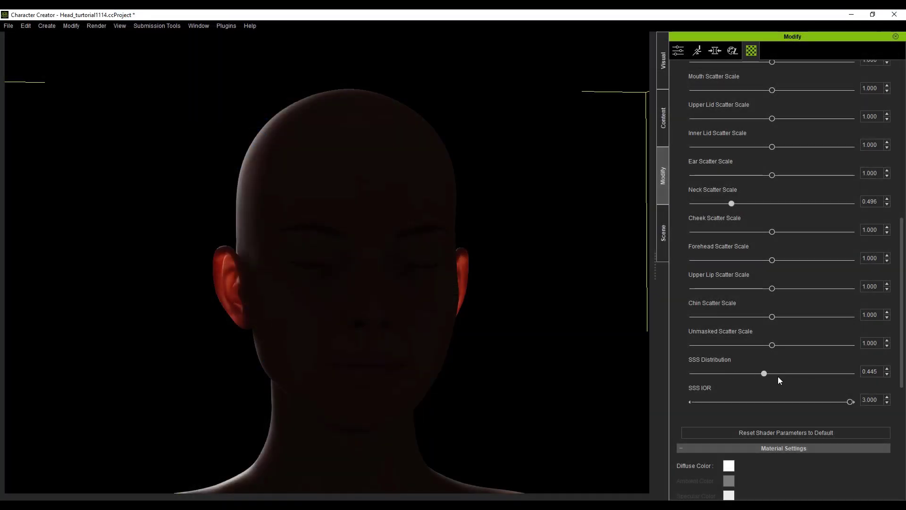
{"action": "left_click_drag", "start_coordinate": [778, 376], "coordinate": [849, 376]}
{"action": "left_click_drag", "start_coordinate": [812, 402], "coordinate": [704, 394]}
{"action": "mouse_move", "coordinate": [849, 374]}
{"action": "left_mouse_down"}
{"action": "mouse_move", "coordinate": [834, 375]}
{"action": "mouse_move", "coordinate": [843, 374]}
{"action": "left_mouse_up"}
{"action": "left_click", "coordinate": [663, 232]}
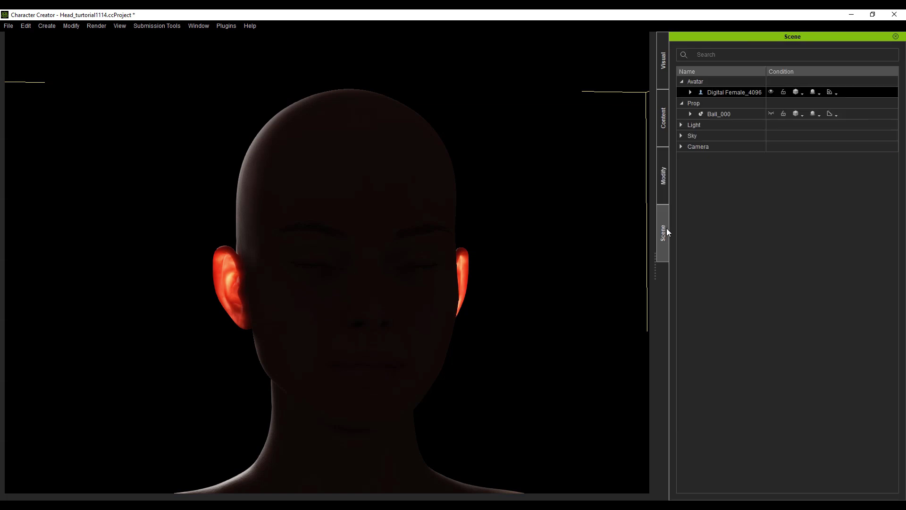
- Lower the Face spotlight's Multiplier under Ball_000 to 1.21
{"action": "left_click", "coordinate": [708, 113]}
{"action": "left_click", "coordinate": [691, 114]}
{"action": "left_click", "coordinate": [720, 148]}
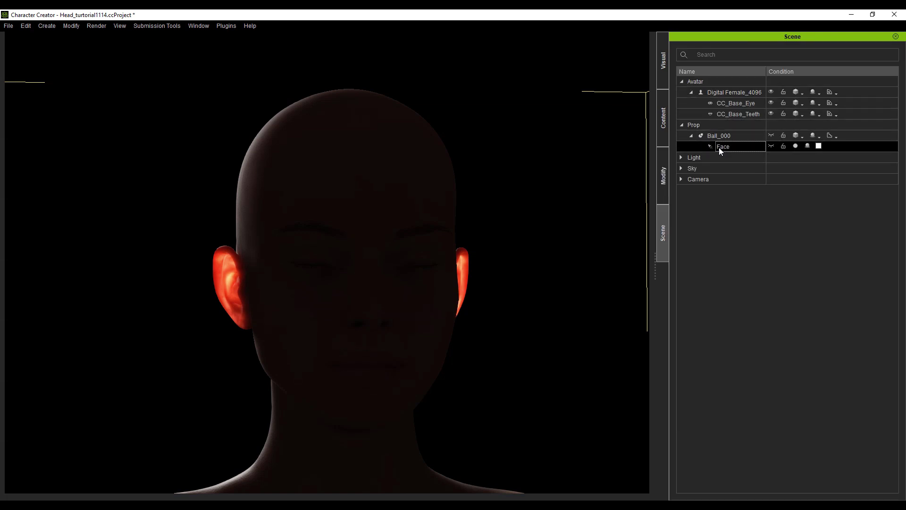
{"action": "left_click", "coordinate": [663, 174]}
{"action": "left_click", "coordinate": [678, 50]}
{"action": "mouse_move", "coordinate": [722, 161]}
{"action": "left_mouse_down"}
{"action": "mouse_move", "coordinate": [696, 161]}
{"action": "mouse_move", "coordinate": [737, 161]}
{"action": "mouse_move", "coordinate": [704, 160]}
{"action": "left_mouse_up"}
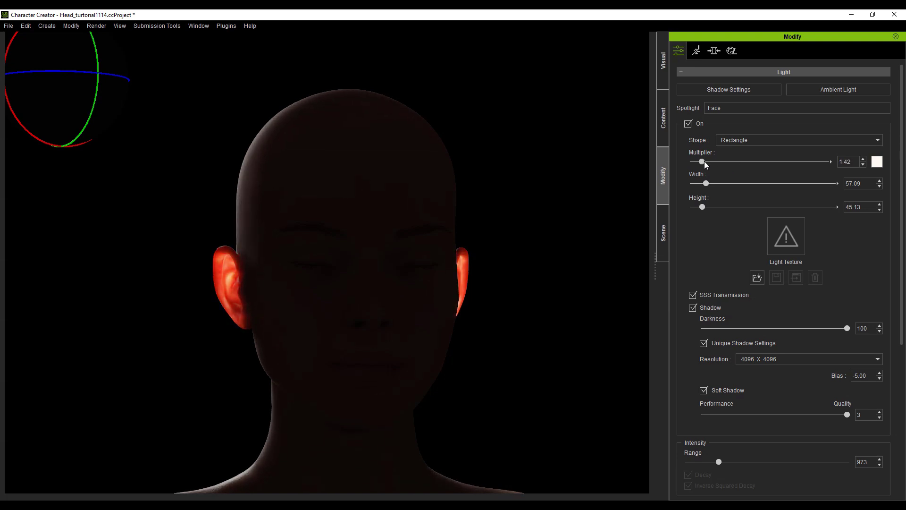
- Rotate the Ball_000 light rig so it front-lights the face
{"action": "left_click", "coordinate": [663, 233]}
{"action": "left_click", "coordinate": [719, 137]}
{"action": "left_click_drag", "start_coordinate": [374, 322], "coordinate": [548, 326]}
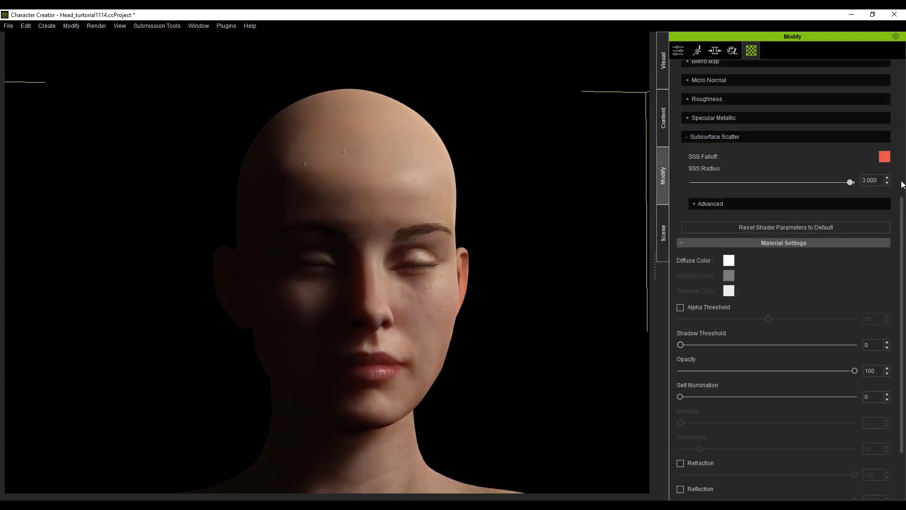
- Set the face's SSS Radius to 12
{"action": "mouse_move", "coordinate": [850, 183]}
{"action": "left_mouse_down"}
{"action": "mouse_move", "coordinate": [696, 182]}
{"action": "mouse_move", "coordinate": [793, 182]}
{"action": "left_mouse_up"}
{"action": "key", "text": "Return"}
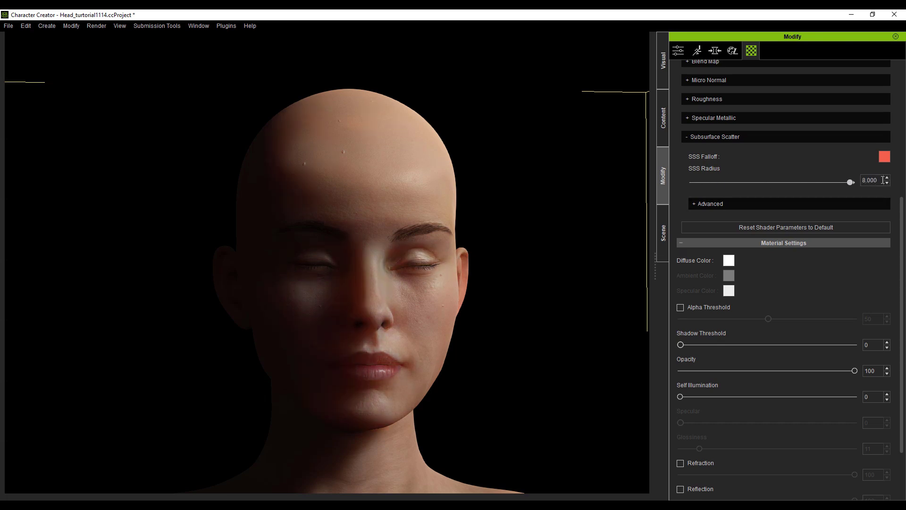
{"action": "type", "text": "12"}
{"action": "key", "text": "Return"}
- Swing the Ball_000 light rig across the face to compare the scattering
{"action": "left_click", "coordinate": [661, 225]}
{"action": "left_click", "coordinate": [718, 135]}
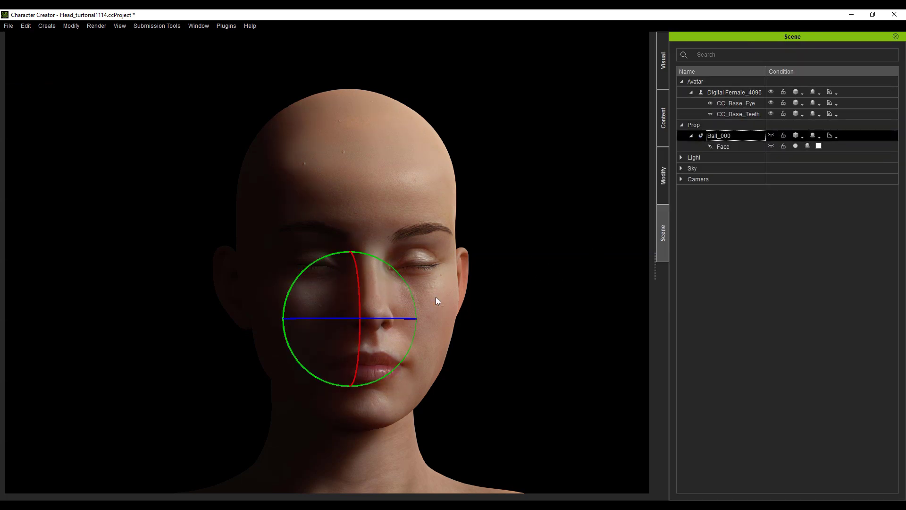
{"action": "left_click_drag", "start_coordinate": [365, 320], "coordinate": [384, 317]}
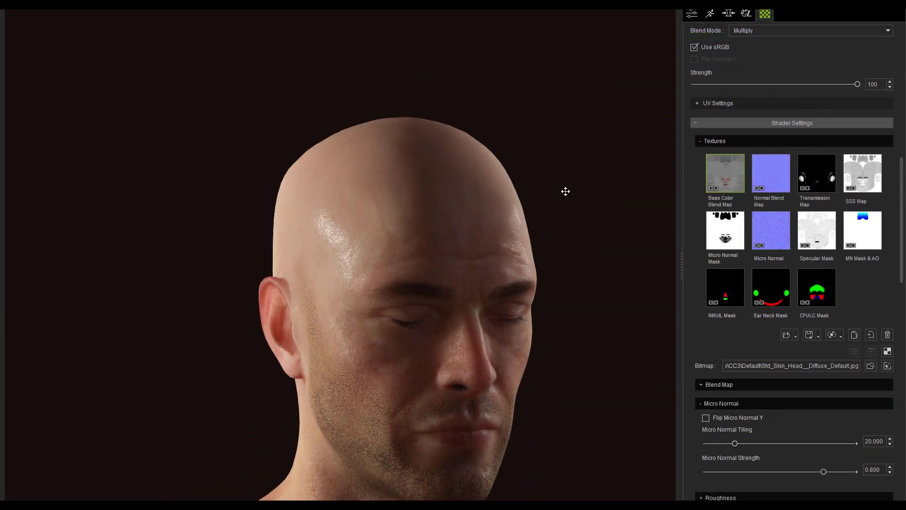
{"action": "scroll", "coordinate": [476, 169], "scroll_direction": "up", "scroll_amount": 10}
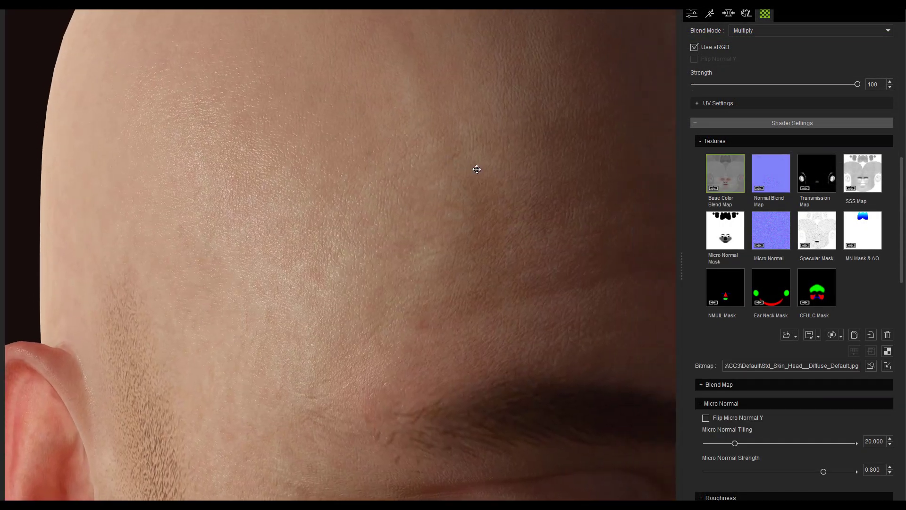
- Load New_Graph_normal1.png from Explorer as the head's Micro Normal texture
{"action": "scroll", "coordinate": [477, 169], "scroll_direction": "up", "scroll_amount": 5}
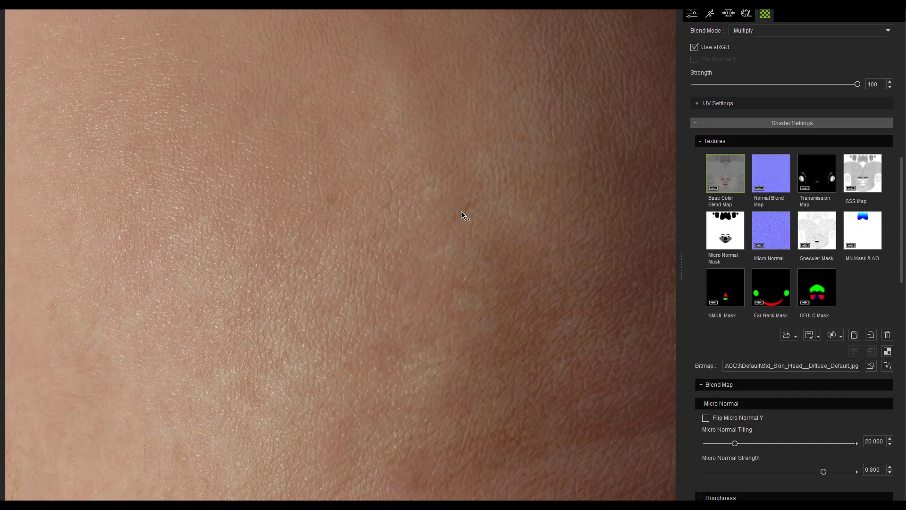
{"action": "mouse_move", "coordinate": [779, 228]}
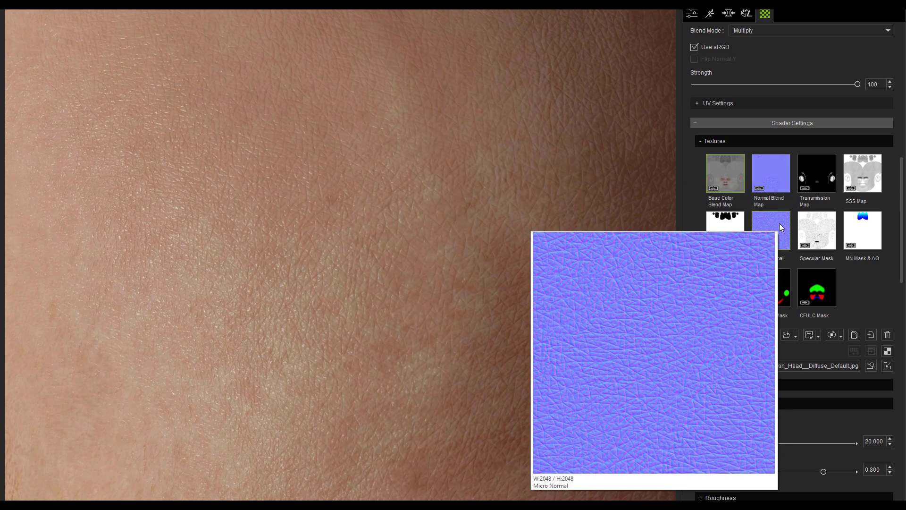
{"action": "key", "text": "alt+Tab"}
{"action": "left_click_drag", "start_coordinate": [268, 207], "coordinate": [768, 248]}
{"action": "key", "text": "alt+Tab"}
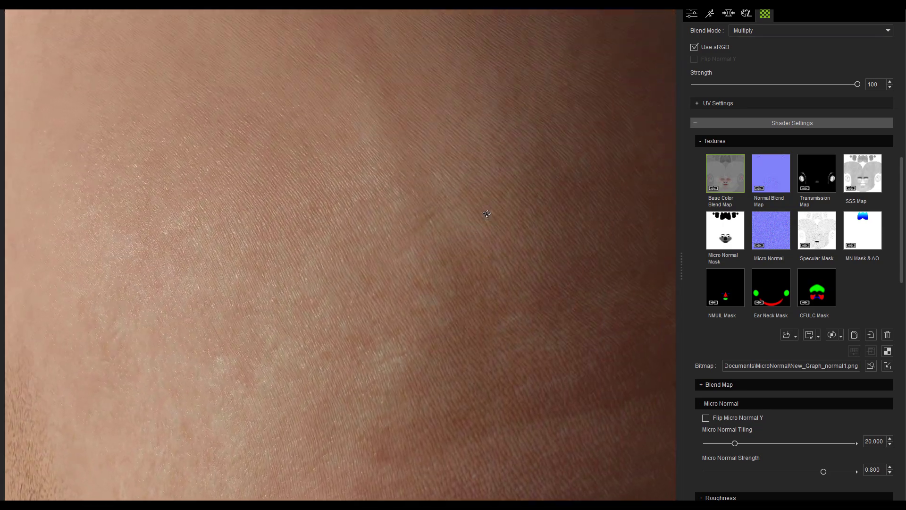
- Increase Micro Normal tiling, adjust its strength, and dim the transmission mask
{"action": "mouse_move", "coordinate": [726, 442]}
{"action": "left_mouse_down"}
{"action": "mouse_move", "coordinate": [717, 443]}
{"action": "mouse_move", "coordinate": [738, 442]}
{"action": "left_mouse_up"}
{"action": "mouse_move", "coordinate": [757, 472]}
{"action": "left_mouse_down"}
{"action": "mouse_move", "coordinate": [708, 476]}
{"action": "mouse_move", "coordinate": [807, 476]}
{"action": "left_mouse_up"}
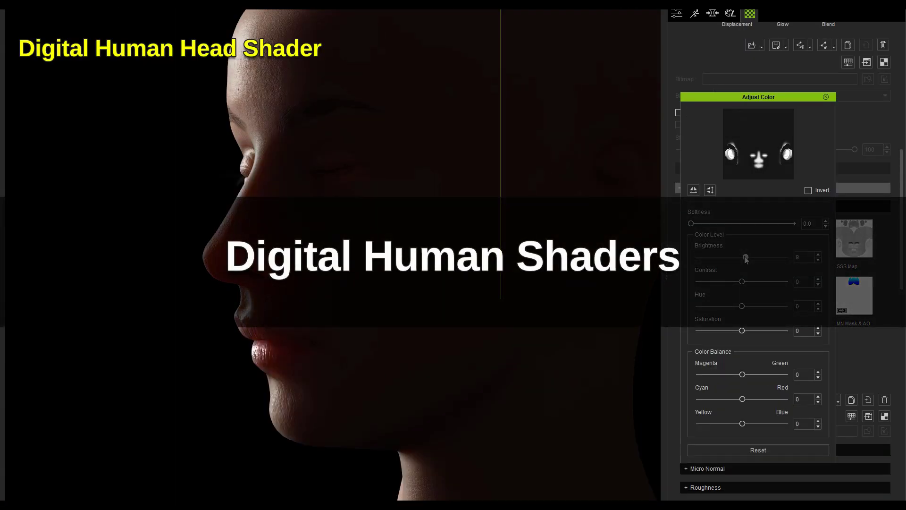
{"action": "left_click_drag", "start_coordinate": [745, 257], "coordinate": [742, 257]}
- Reset the mask's colour adjustments and raise Nose Scatter Scale to 1.127
{"action": "left_click", "coordinate": [759, 449]}
{"action": "left_click", "coordinate": [825, 96]}
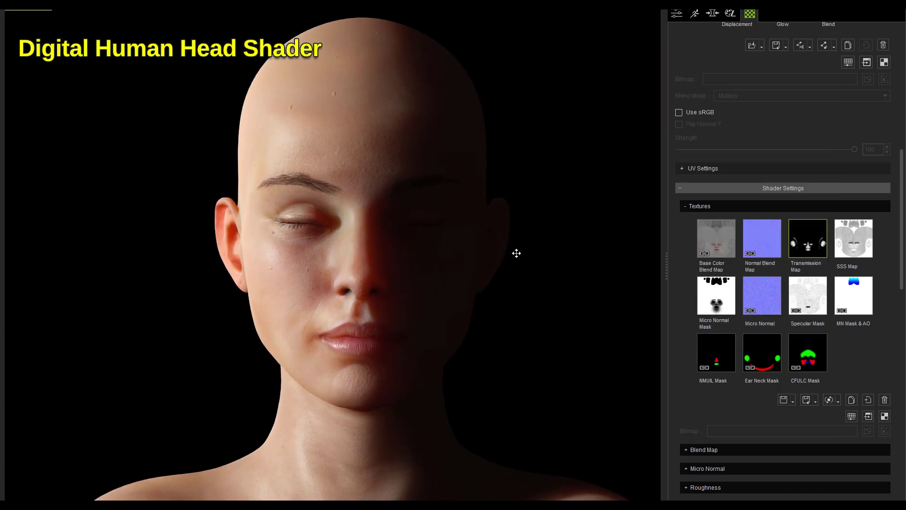
{"action": "scroll", "coordinate": [717, 377], "scroll_direction": "down", "scroll_amount": 4}
{"action": "left_click", "coordinate": [708, 422]}
{"action": "scroll", "coordinate": [782, 211], "scroll_direction": "down", "scroll_amount": 5}
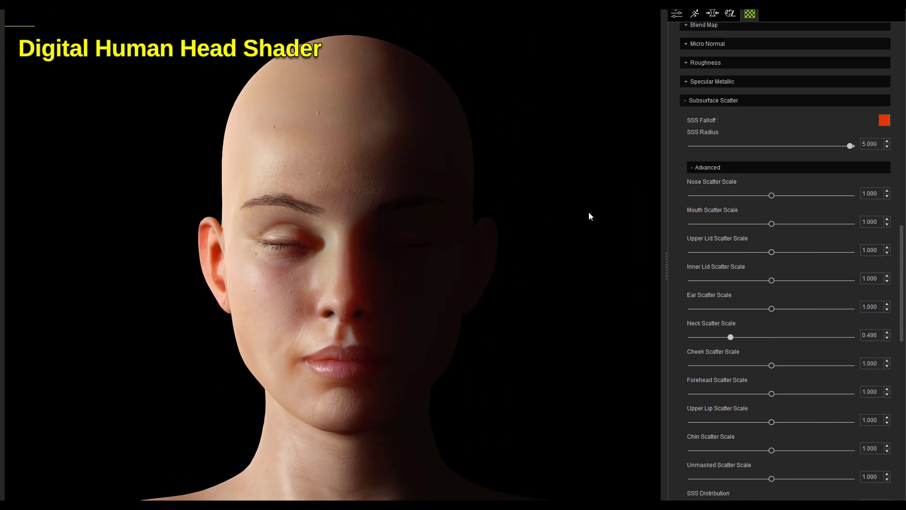
{"action": "scroll", "coordinate": [461, 280], "scroll_direction": "up", "scroll_amount": 2}
{"action": "left_click_drag", "start_coordinate": [732, 201], "coordinate": [684, 224]}
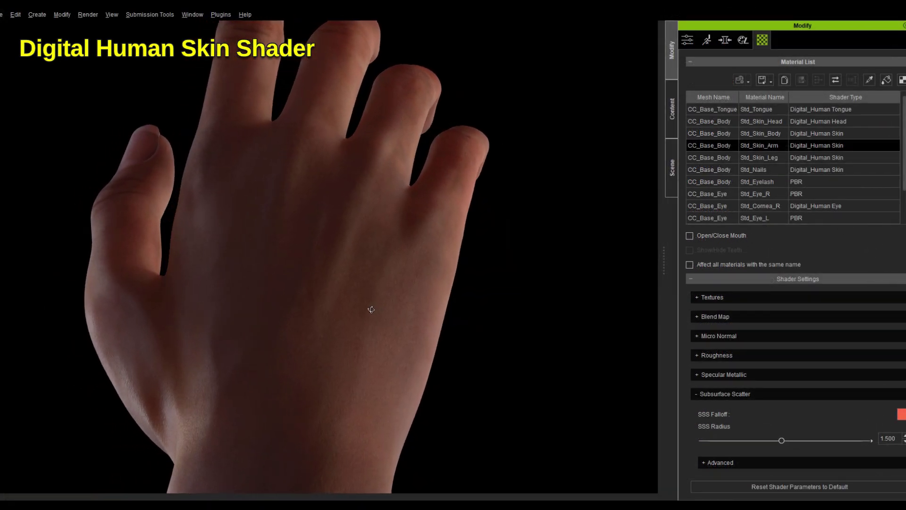
- On Std_Skin_Arm set SSS Radius 0.100, Micro Roughness Scale -0.201, and adjust Micro Normal Strength
{"action": "left_click_drag", "start_coordinate": [371, 309], "coordinate": [398, 248]}
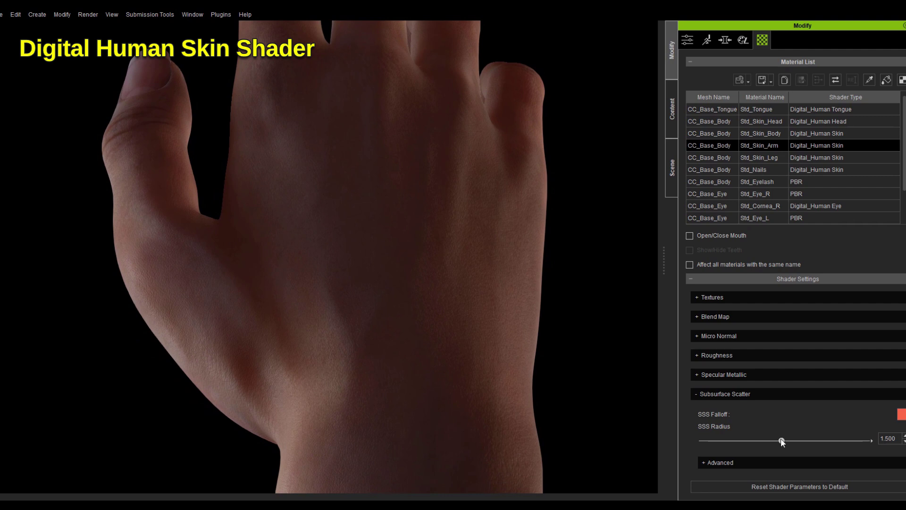
{"action": "left_click_drag", "start_coordinate": [773, 439], "coordinate": [643, 427]}
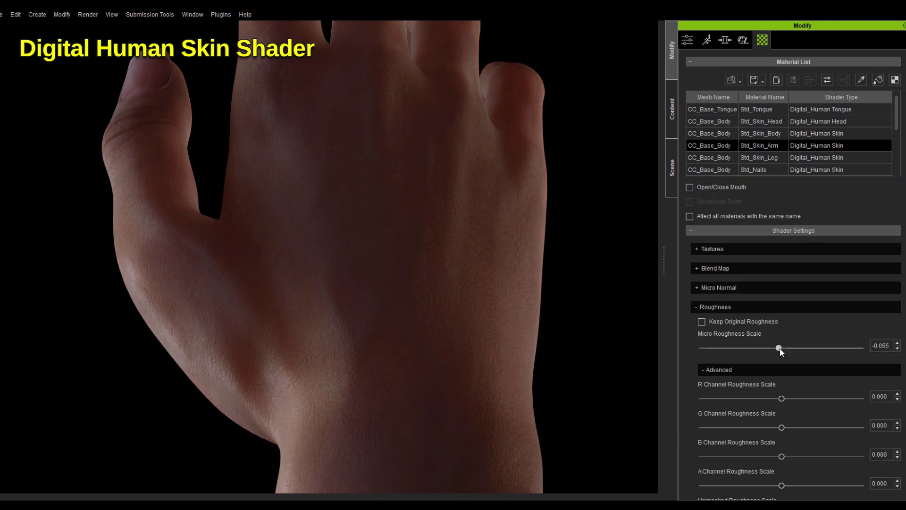
{"action": "mouse_move", "coordinate": [779, 348]}
{"action": "left_mouse_down"}
{"action": "mouse_move", "coordinate": [771, 349]}
{"action": "mouse_move", "coordinate": [795, 350]}
{"action": "mouse_move", "coordinate": [761, 361]}
{"action": "mouse_move", "coordinate": [781, 361]}
{"action": "left_mouse_up"}
{"action": "left_click", "coordinate": [822, 368]}
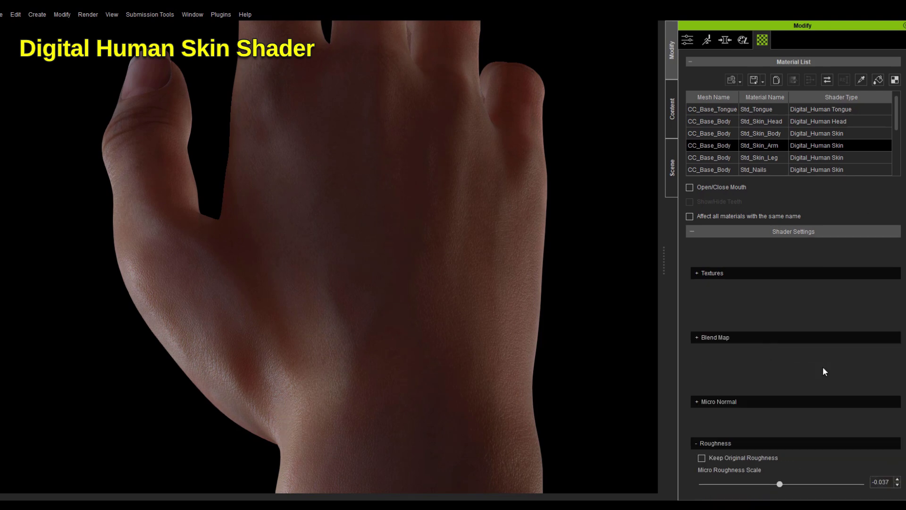
{"action": "left_click", "coordinate": [751, 306]}
{"action": "left_click", "coordinate": [754, 295]}
{"action": "left_click", "coordinate": [754, 288]}
{"action": "left_click_drag", "start_coordinate": [859, 357], "coordinate": [702, 357]}
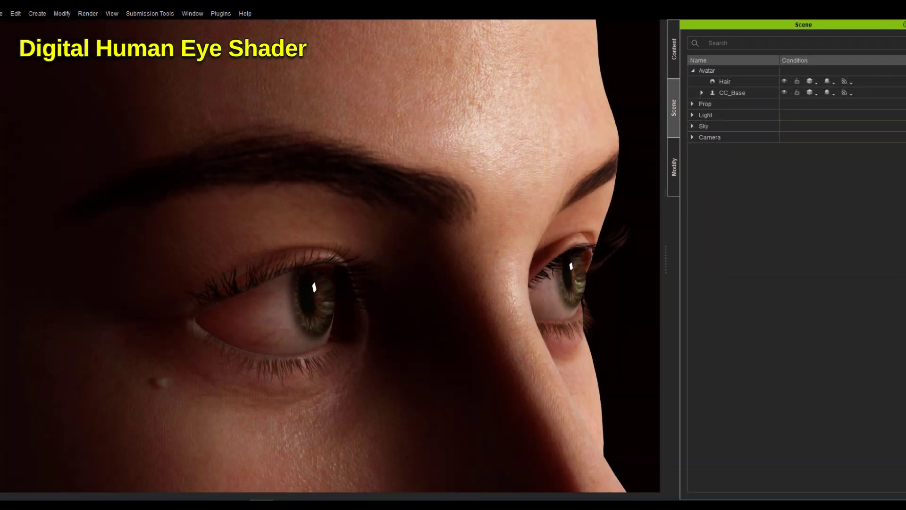
- Select CC_Base_Eye and raise its Iris Color Brightness to about 1.528
{"action": "left_click", "coordinate": [703, 92]}
{"action": "left_click", "coordinate": [745, 104]}
{"action": "mouse_move", "coordinate": [631, 269]}
{"action": "right_mouse_down"}
{"action": "mouse_move", "coordinate": [647, 269]}
{"action": "mouse_move", "coordinate": [637, 268]}
{"action": "right_mouse_up"}
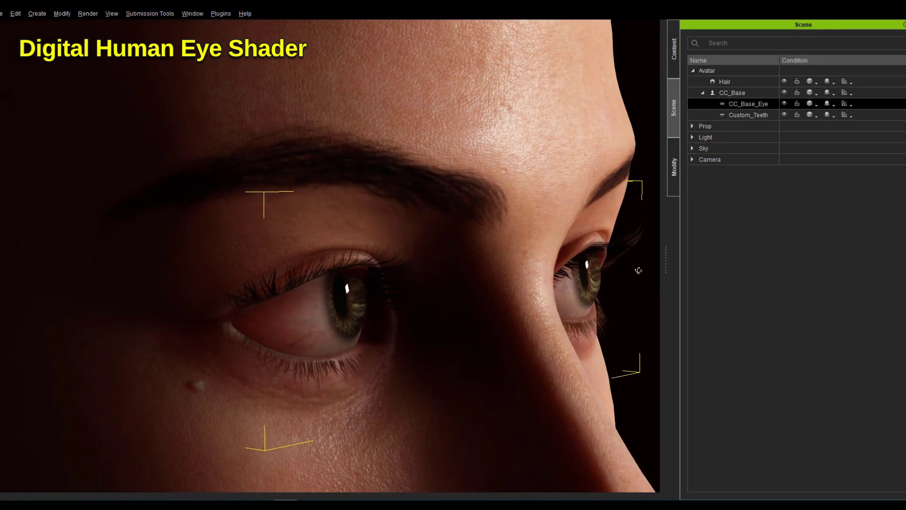
{"action": "left_click", "coordinate": [677, 161]}
{"action": "left_click", "coordinate": [707, 277]}
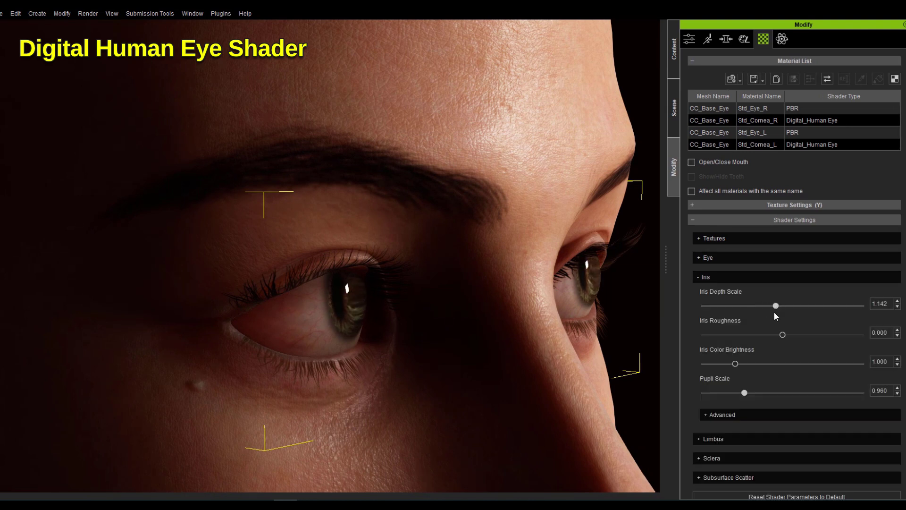
{"action": "left_click_drag", "start_coordinate": [734, 363], "coordinate": [750, 415]}
- Open the sclera settings and raise the Teeth Brightness
{"action": "scroll", "coordinate": [782, 415], "scroll_direction": "down", "scroll_amount": 2}
{"action": "left_click", "coordinate": [782, 390]}
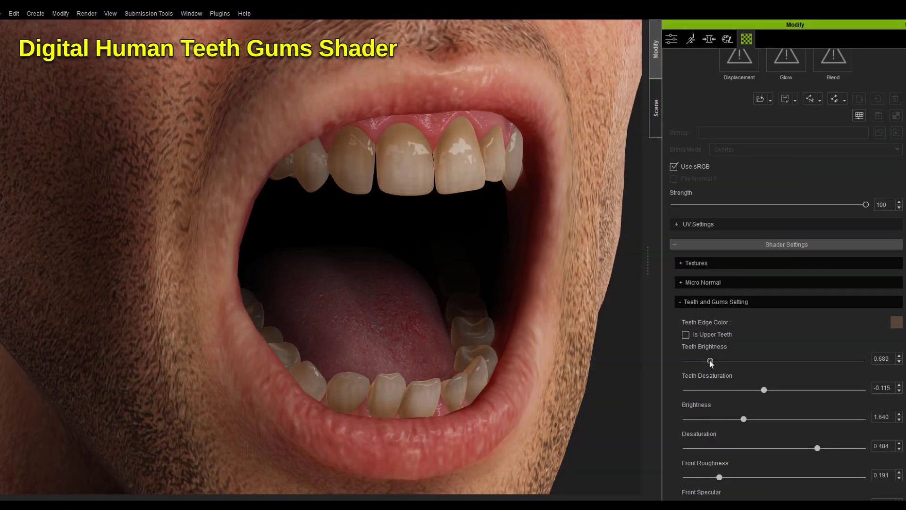
{"action": "mouse_move", "coordinate": [717, 361]}
{"action": "left_mouse_down"}
{"action": "mouse_move", "coordinate": [701, 362]}
{"action": "mouse_move", "coordinate": [734, 362]}
{"action": "mouse_move", "coordinate": [704, 362]}
{"action": "mouse_move", "coordinate": [721, 361]}
{"action": "left_mouse_up"}
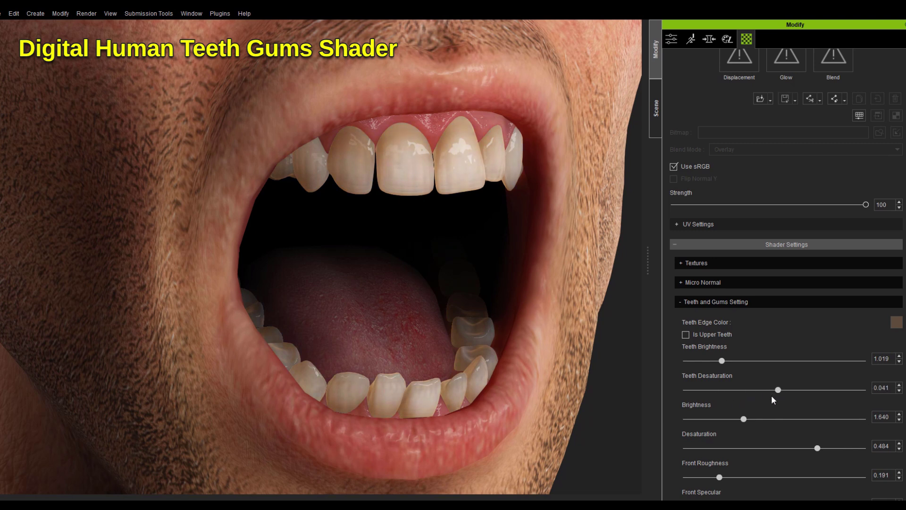
- Adjust teeth desaturation, set tongue Micro Normal Tiling about 11.2 and brightness about 1.43
{"action": "mouse_move", "coordinate": [808, 447]}
{"action": "left_mouse_down"}
{"action": "mouse_move", "coordinate": [777, 446]}
{"action": "mouse_move", "coordinate": [825, 444]}
{"action": "left_mouse_up"}
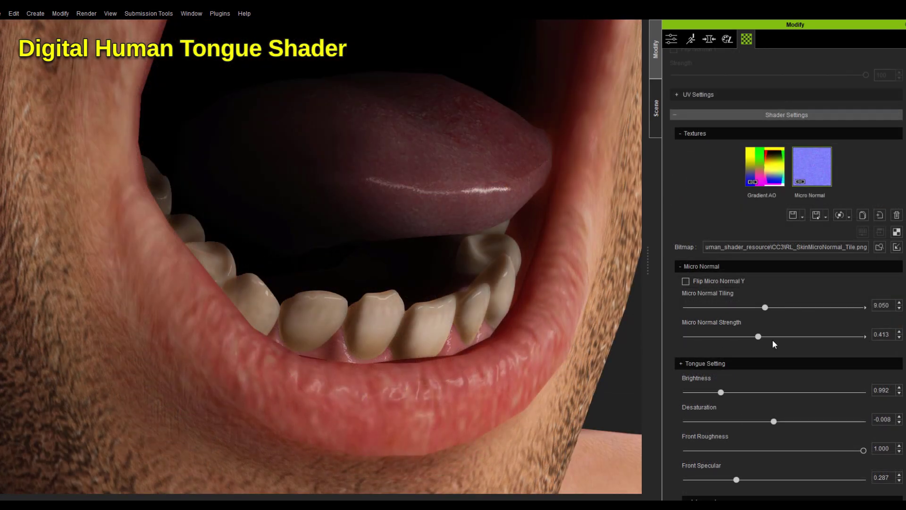
{"action": "mouse_move", "coordinate": [752, 308]}
{"action": "left_mouse_down"}
{"action": "mouse_move", "coordinate": [701, 308]}
{"action": "mouse_move", "coordinate": [768, 312]}
{"action": "left_mouse_up"}
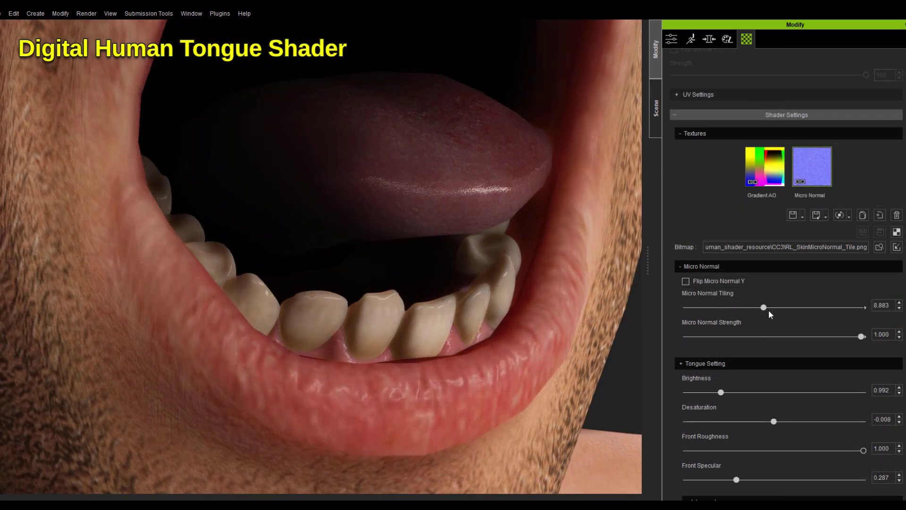
{"action": "mouse_move", "coordinate": [719, 392]}
{"action": "left_mouse_down"}
{"action": "mouse_move", "coordinate": [692, 394]}
{"action": "mouse_move", "coordinate": [729, 396]}
{"action": "mouse_move", "coordinate": [689, 394]}
{"action": "mouse_move", "coordinate": [735, 392]}
{"action": "left_mouse_up"}
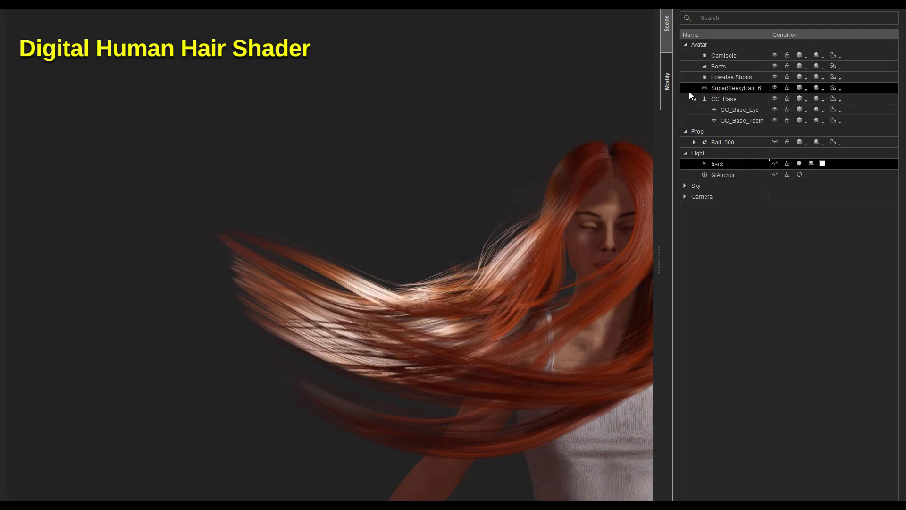
- On SuperSleekyHair set Transmission 0.238, Secondary Specular 2.000, Roughness Map Strength 0.783
{"action": "left_click", "coordinate": [671, 78]}
{"action": "left_click", "coordinate": [739, 60]}
{"action": "left_click", "coordinate": [756, 14]}
{"action": "left_click_drag", "start_coordinate": [710, 390], "coordinate": [803, 387]}
{"action": "left_click_drag", "start_coordinate": [693, 380], "coordinate": [727, 378]}
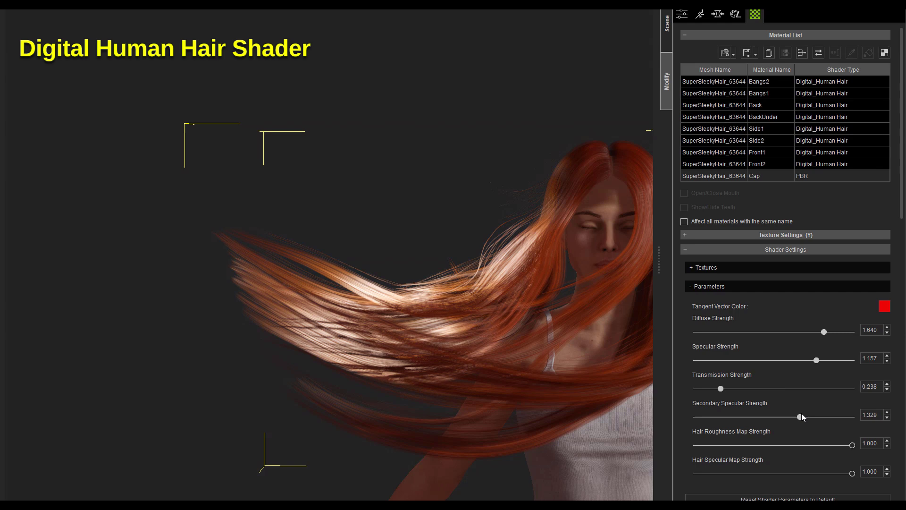
{"action": "left_click_drag", "start_coordinate": [842, 416], "coordinate": [852, 416]}
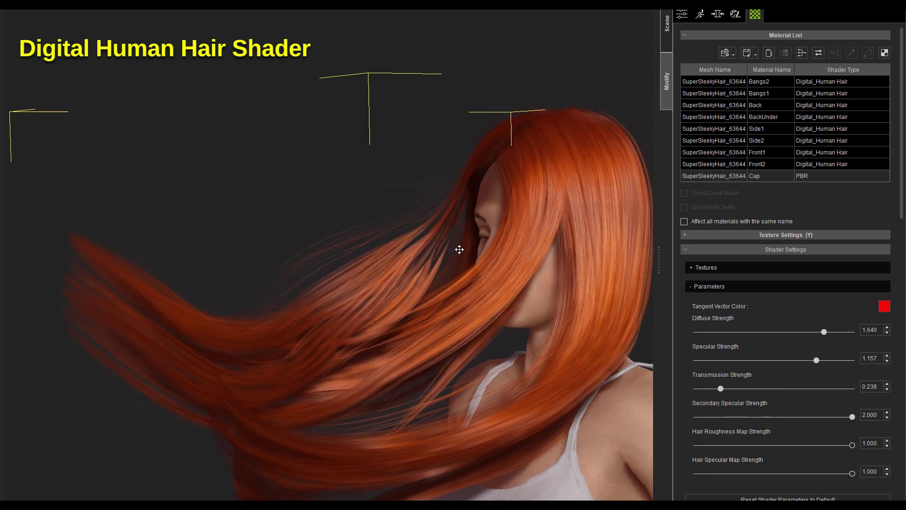
{"action": "left_click_drag", "start_coordinate": [842, 415], "coordinate": [870, 456]}
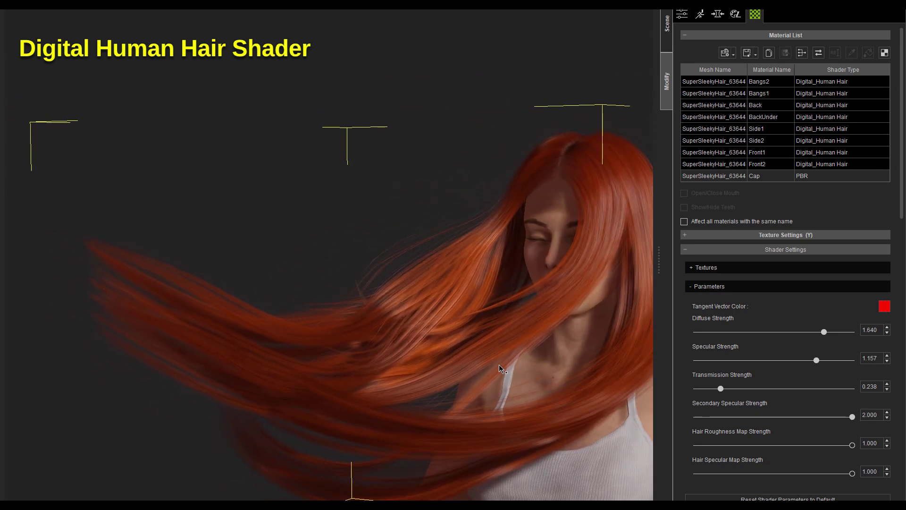
{"action": "left_click_drag", "start_coordinate": [848, 447], "coordinate": [810, 460]}
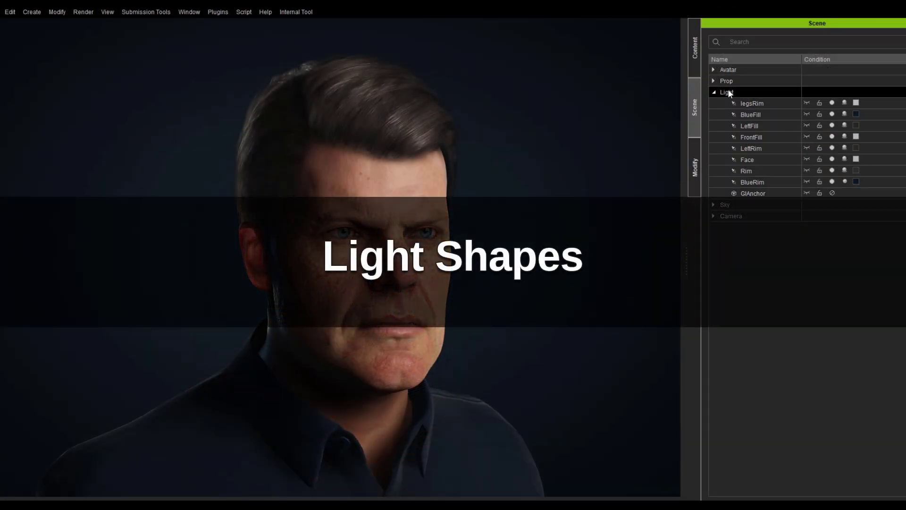
- Add the Key Light - Left face template and check the scene's lights
{"action": "left_click", "coordinate": [695, 66]}
{"action": "left_click_drag", "start_coordinate": [904, 193], "coordinate": [904, 349]}
{"action": "left_click_drag", "start_coordinate": [834, 269], "coordinate": [502, 281]}
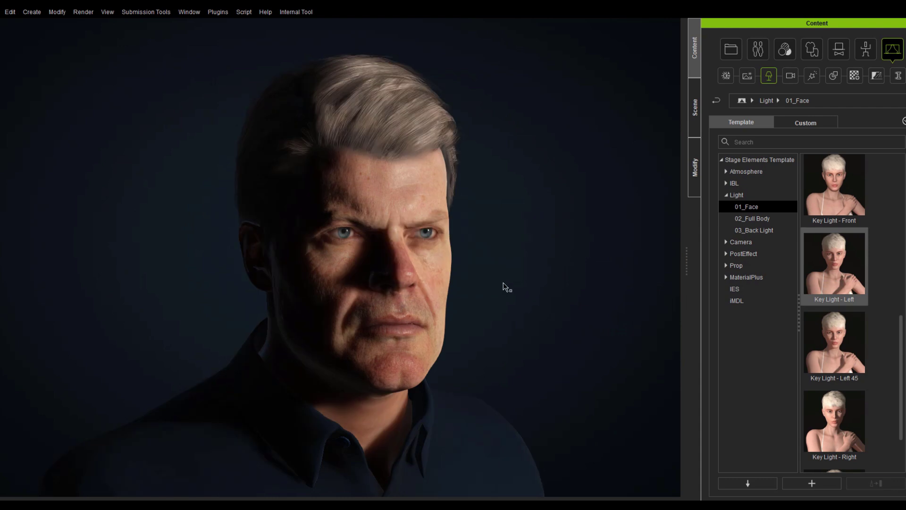
{"action": "left_click", "coordinate": [697, 127]}
{"action": "left_click", "coordinate": [714, 92]}
{"action": "left_click", "coordinate": [757, 116]}
- Add the Fill Light - Front and Fill Light - Right templates to the scene
{"action": "left_click", "coordinate": [694, 70]}
{"action": "left_click_drag", "start_coordinate": [901, 325], "coordinate": [893, 168]}
{"action": "left_click_drag", "start_coordinate": [835, 188], "coordinate": [513, 263]}
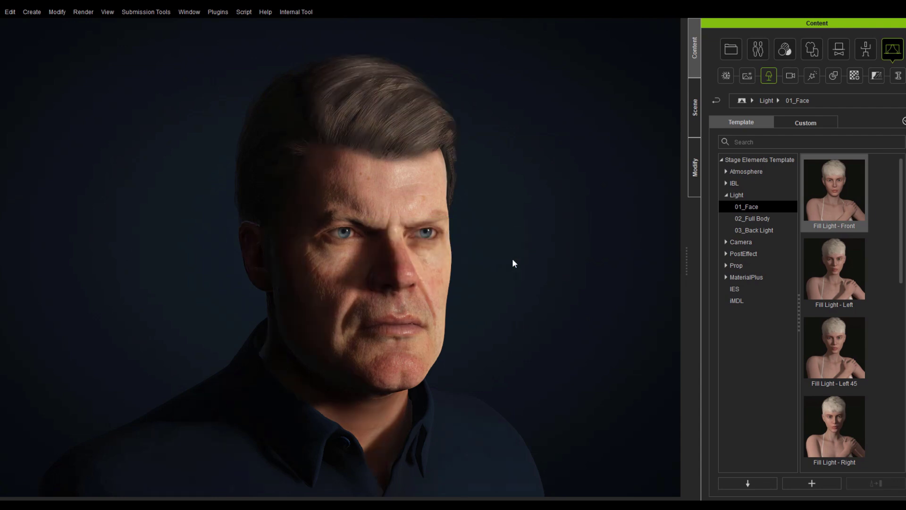
{"action": "left_click", "coordinate": [693, 127]}
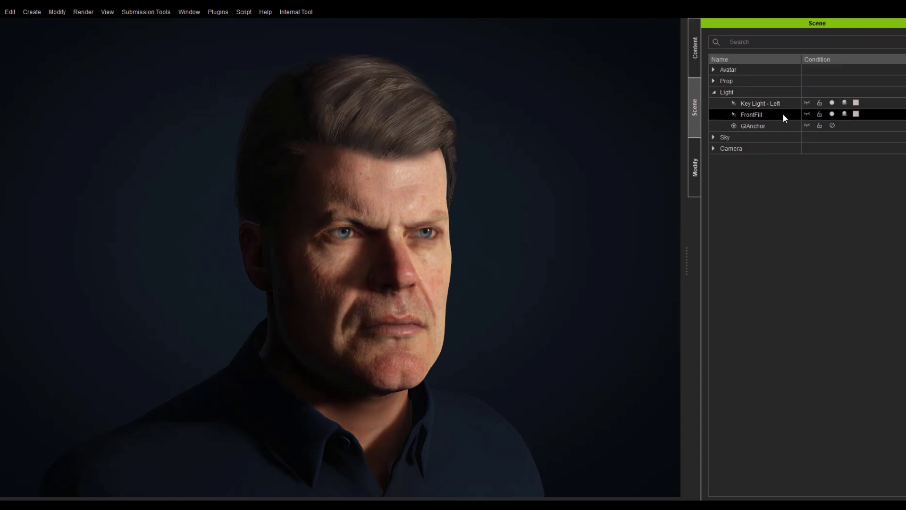
{"action": "left_click", "coordinate": [694, 70]}
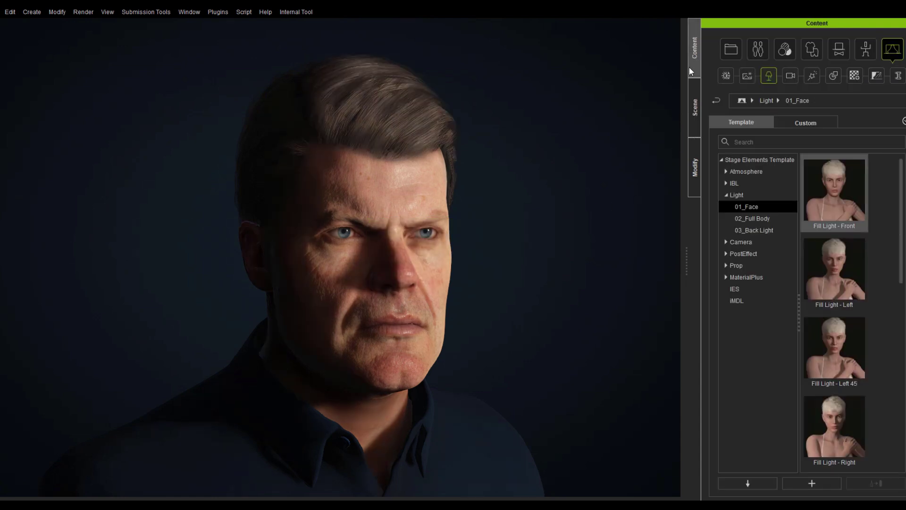
{"action": "left_click_drag", "start_coordinate": [900, 163], "coordinate": [903, 237]}
{"action": "left_click_drag", "start_coordinate": [834, 255], "coordinate": [514, 287]}
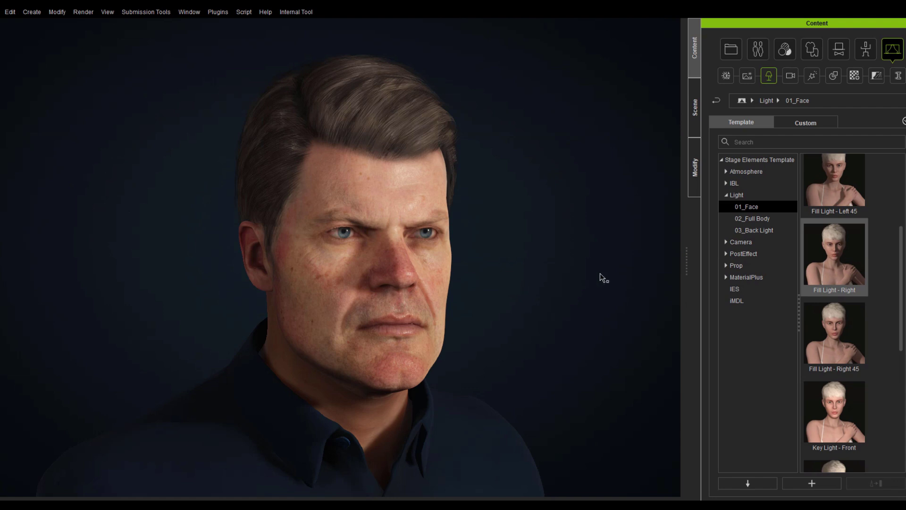
- Add the Back Light - Head template and orbit to check the rim lighting
{"action": "left_click", "coordinate": [759, 231]}
{"action": "left_click_drag", "start_coordinate": [812, 258], "coordinate": [503, 275]}
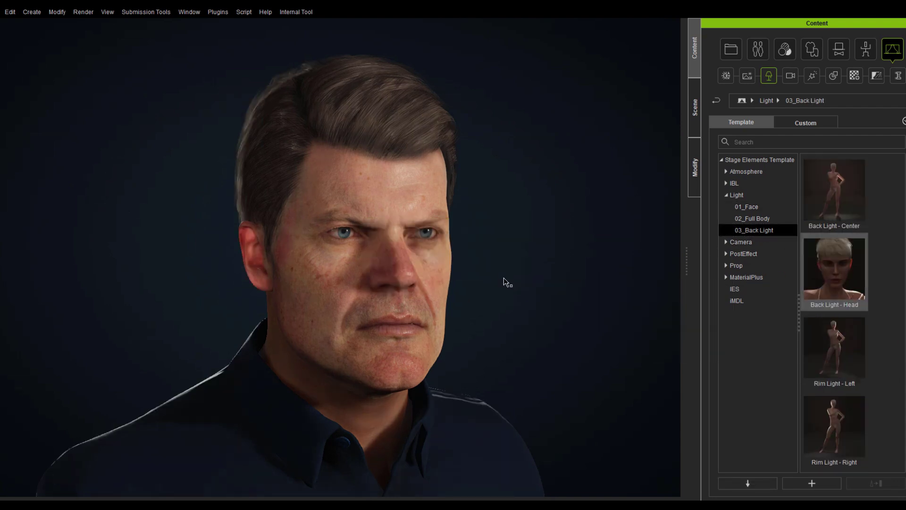
{"action": "mouse_move", "coordinate": [509, 282]}
{"action": "right_mouse_down"}
{"action": "mouse_move", "coordinate": [618, 275]}
{"action": "mouse_move", "coordinate": [432, 281]}
{"action": "mouse_move", "coordinate": [521, 291]}
{"action": "right_mouse_up"}
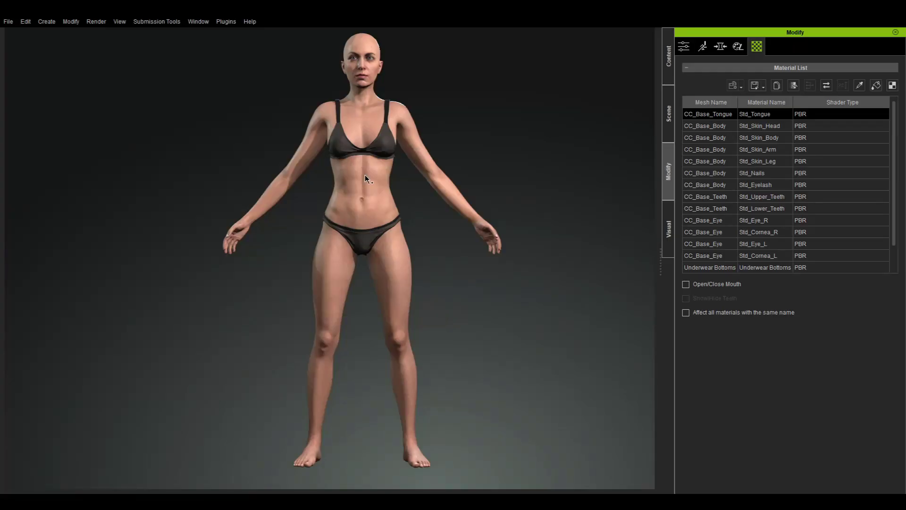
- Select the bald woman and frame her head in a three-quarter view
{"action": "left_click", "coordinate": [365, 174]}
{"action": "right_click_drag", "start_coordinate": [501, 176], "coordinate": [583, 221]}
{"action": "key", "text": "f"}
{"action": "right_click_drag", "start_coordinate": [576, 277], "coordinate": [571, 327]}
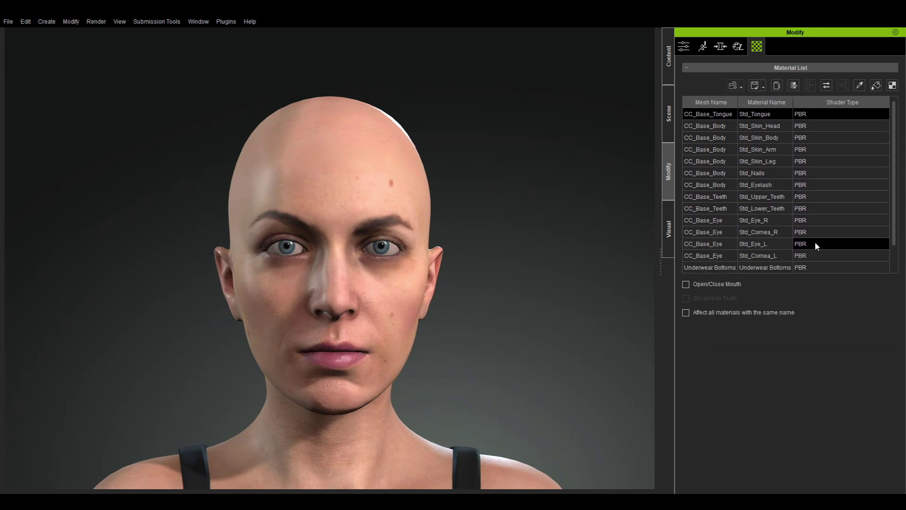
{"action": "scroll", "coordinate": [892, 158], "scroll_direction": "down", "scroll_amount": 1}
{"action": "left_click_drag", "start_coordinate": [892, 158], "coordinate": [892, 102]}
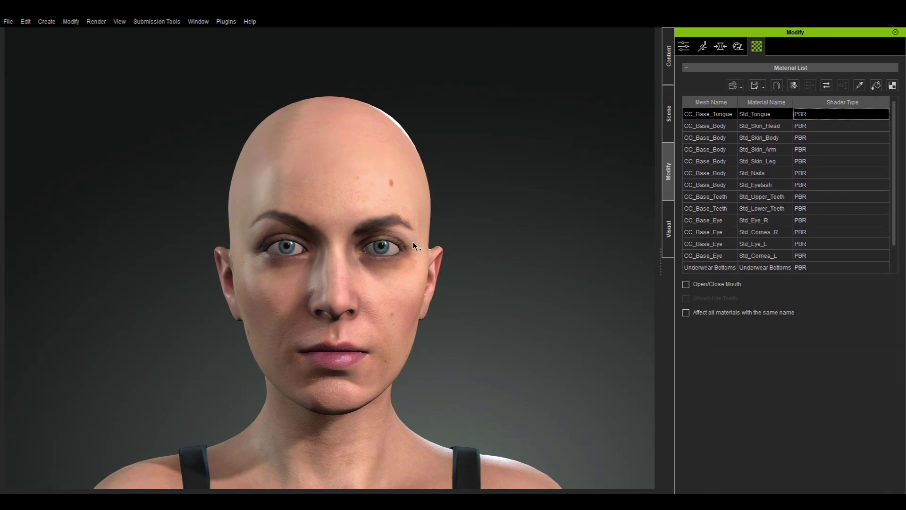
{"action": "right_click_drag", "start_coordinate": [516, 223], "coordinate": [524, 283]}
- Confirm her materials are all PBR in the Material List and bring up the Convert Object Shader dialog
{"action": "left_click", "coordinate": [667, 113]}
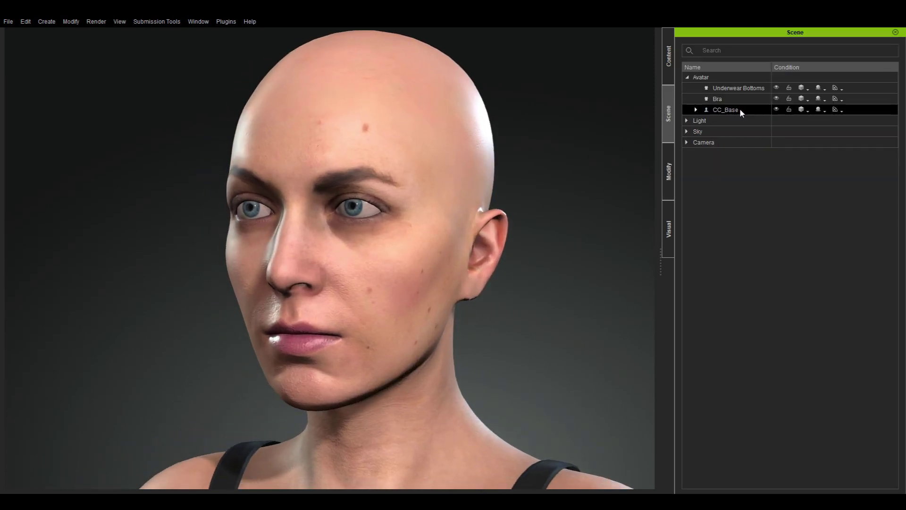
{"action": "left_click", "coordinate": [668, 166]}
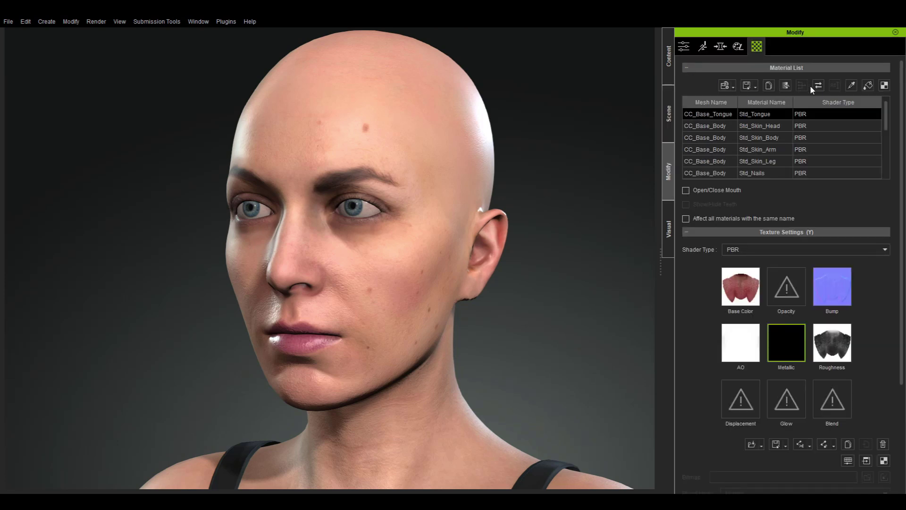
{"action": "left_click", "coordinate": [818, 85]}
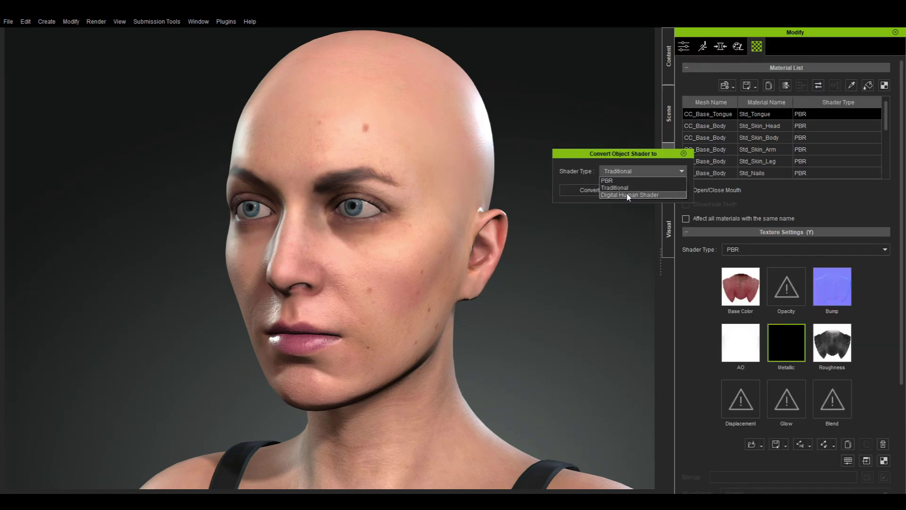
- Convert the character's materials to Digital Human shaders and select the body skin through nail materials
{"action": "left_click", "coordinate": [594, 190]}
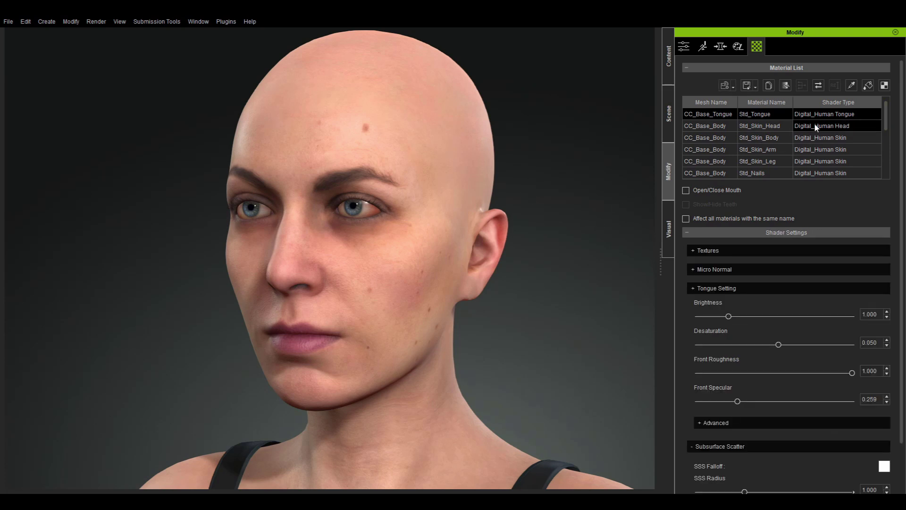
{"action": "left_click", "coordinate": [844, 138]}
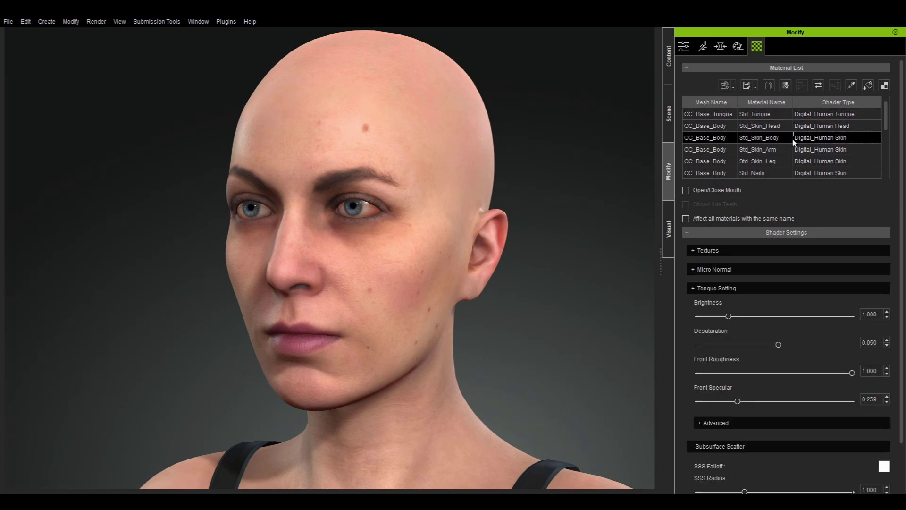
{"action": "left_click", "coordinate": [782, 173], "text": "shift"}
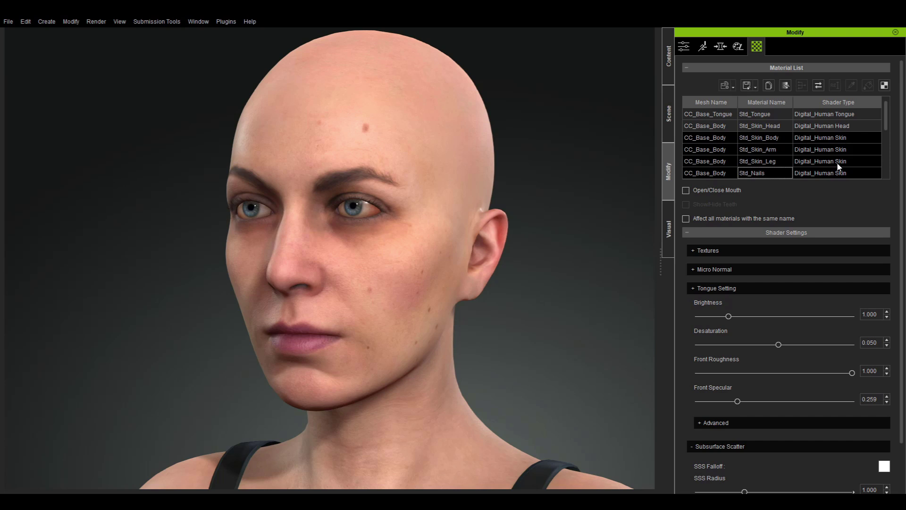
- Review the upper/lower teeth and cornea shader types, then show Std_Skin_Head's Digital_Human Head texture settings
{"action": "scroll", "coordinate": [885, 103], "scroll_direction": "down", "scroll_amount": 2}
{"action": "left_click", "coordinate": [762, 126]}
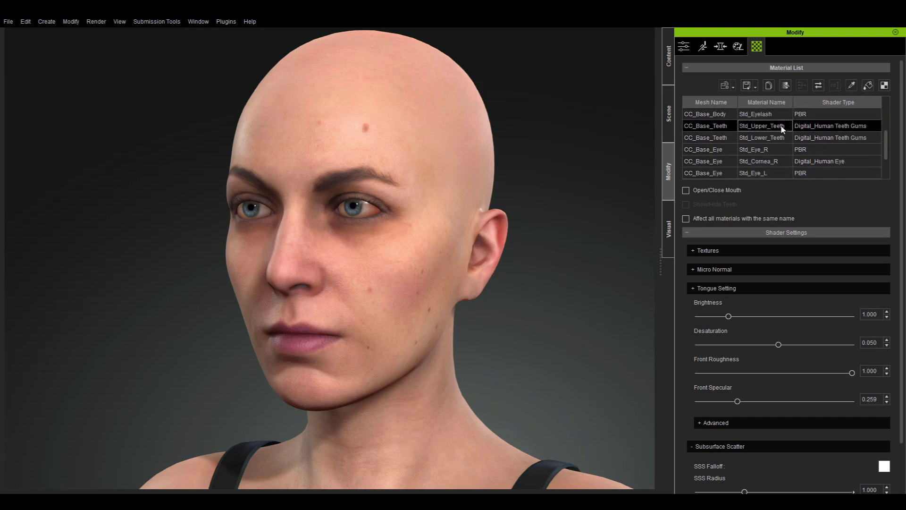
{"action": "left_click", "coordinate": [781, 138], "text": "shift"}
{"action": "left_click_drag", "start_coordinate": [884, 147], "coordinate": [884, 156]}
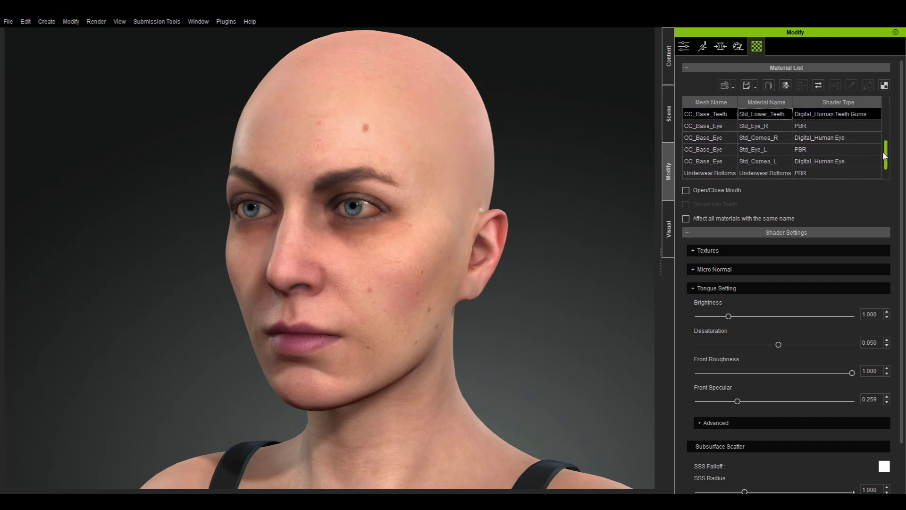
{"action": "left_click", "coordinate": [783, 138]}
{"action": "left_click", "coordinate": [782, 161], "text": "ctrl"}
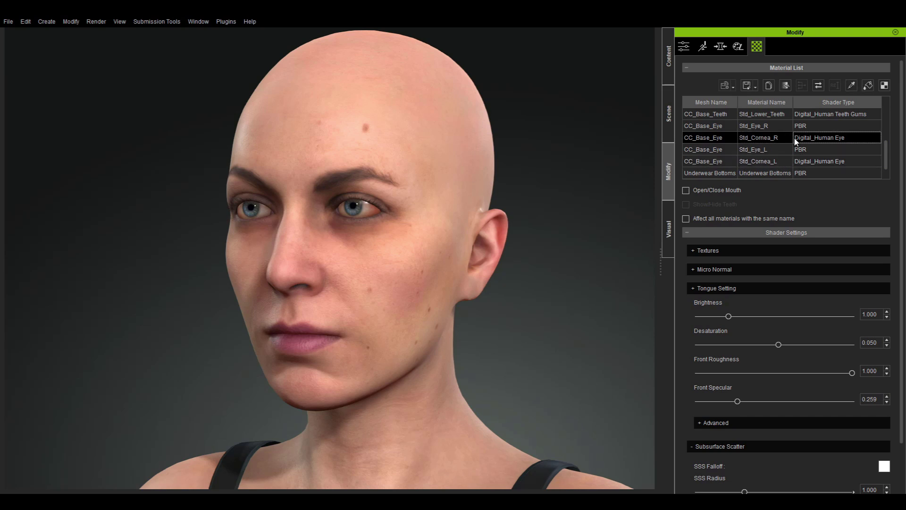
{"action": "left_click_drag", "start_coordinate": [887, 153], "coordinate": [884, 99]}
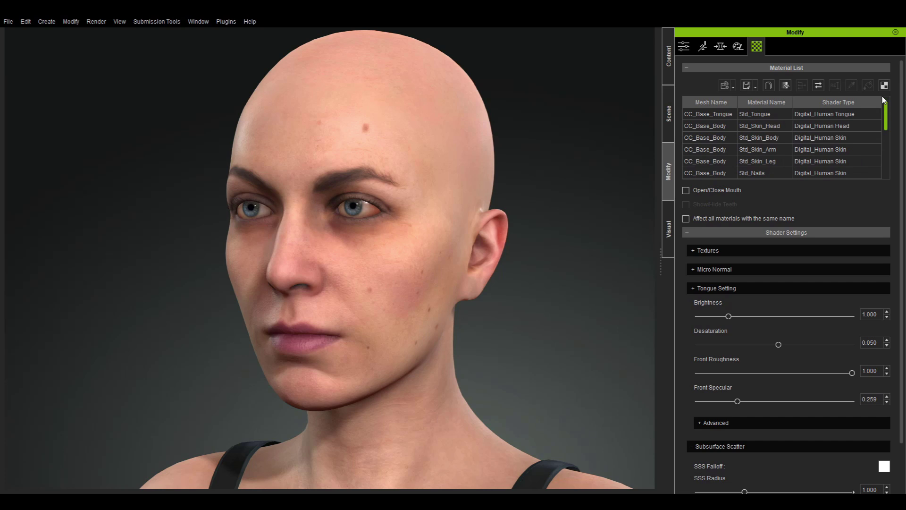
{"action": "left_click", "coordinate": [855, 131]}
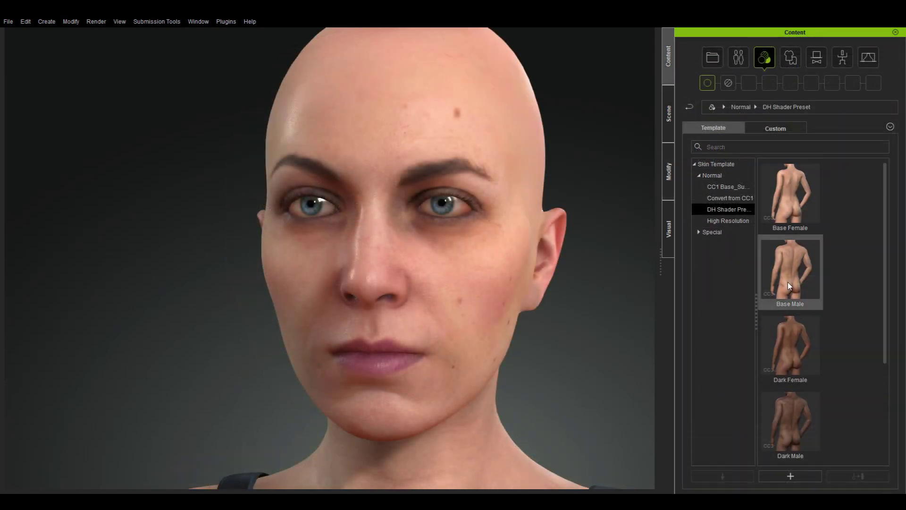
- Apply the Base Female DH skin preset to the character's face
{"action": "left_click_drag", "start_coordinate": [886, 195], "coordinate": [885, 314]}
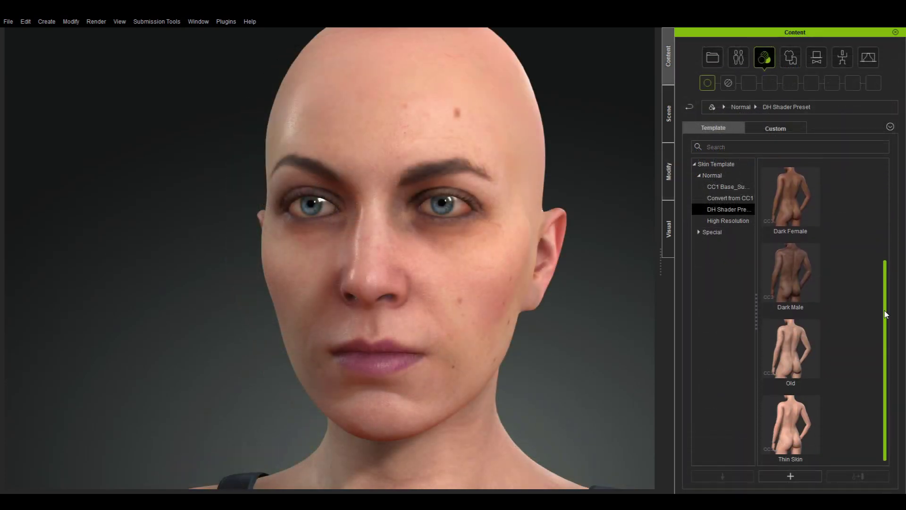
{"action": "scroll", "coordinate": [885, 314], "scroll_direction": "up", "scroll_amount": 5}
{"action": "left_click_drag", "start_coordinate": [790, 194], "coordinate": [298, 263]}
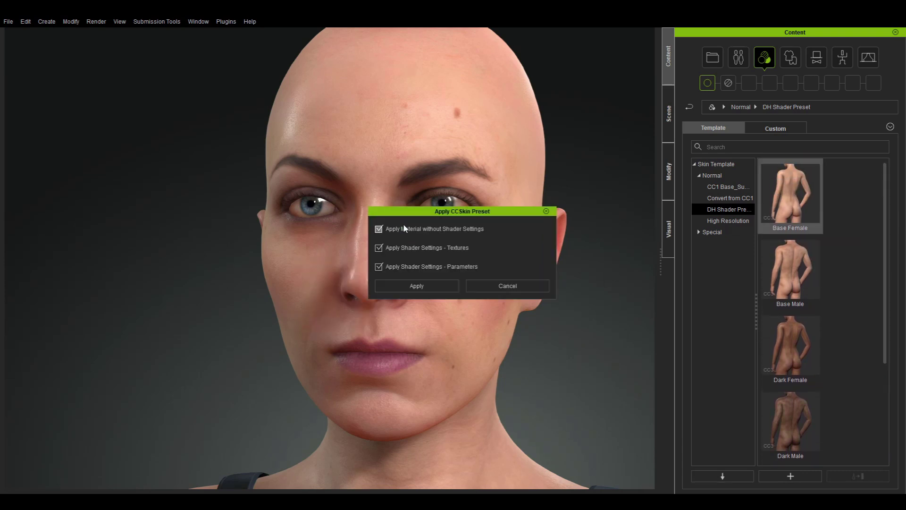
{"action": "left_click", "coordinate": [418, 286]}
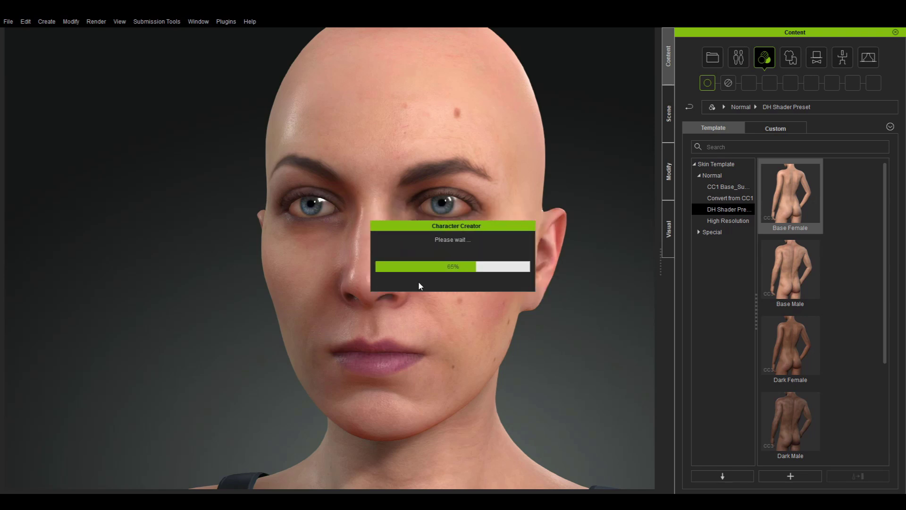
- Switch the skin to the Dark Female DH preset
{"action": "right_click_drag", "start_coordinate": [434, 377], "coordinate": [421, 381]}
{"action": "double_click", "coordinate": [787, 347]}
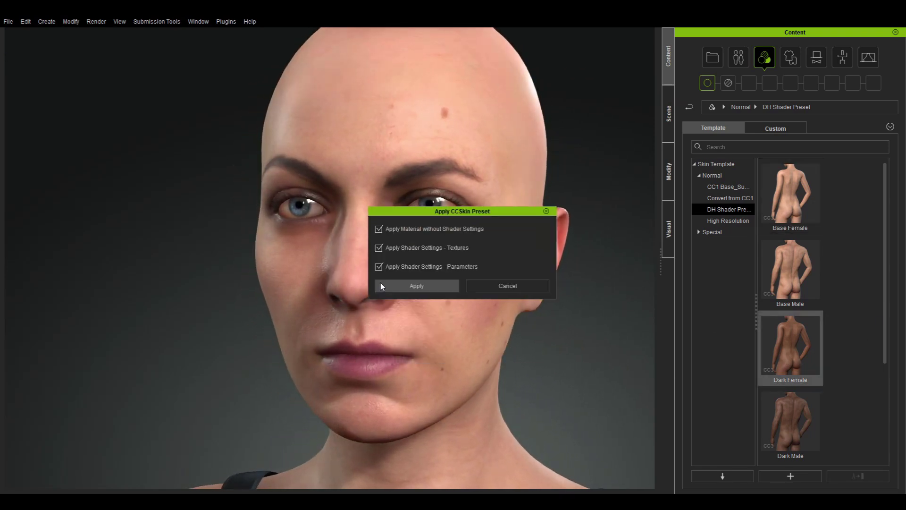
{"action": "left_click", "coordinate": [414, 286]}
- Apply the Old skin preset, then bring up reallusion.com's 3D Animation product menu
{"action": "middle_click_drag", "start_coordinate": [411, 289], "coordinate": [395, 322]}
{"action": "scroll", "coordinate": [802, 292], "scroll_direction": "down", "scroll_amount": 3}
{"action": "double_click", "coordinate": [789, 368]}
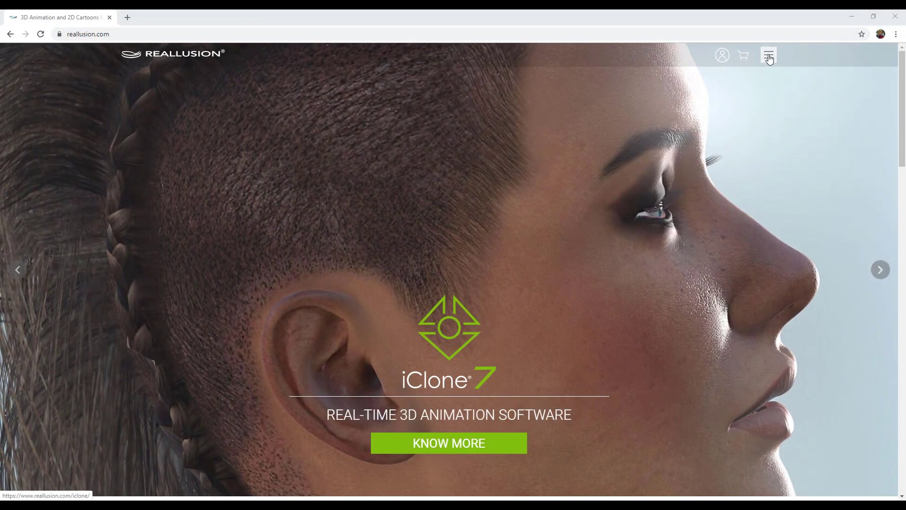
{"action": "left_click", "coordinate": [769, 57]}
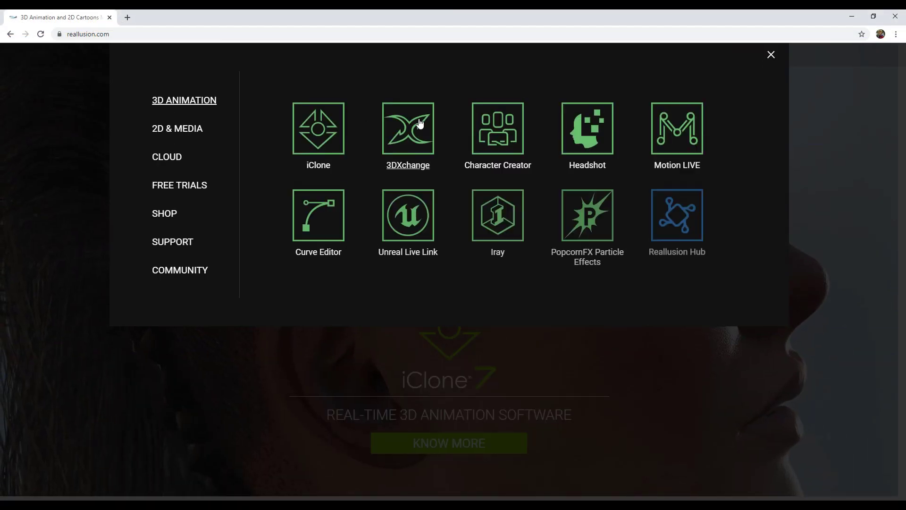
- Open the Character Creator tutorials page and expand the Digital Human Shader (4) category
{"action": "left_click", "coordinate": [498, 130]}
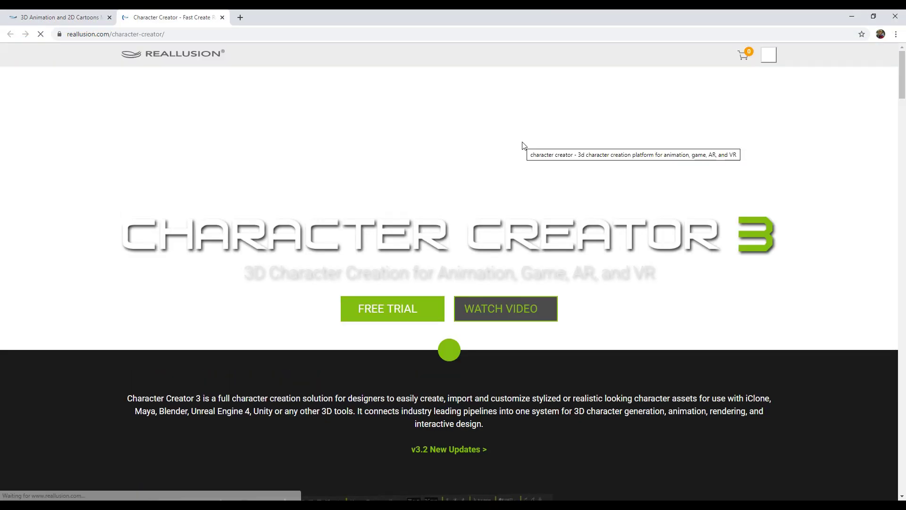
{"action": "mouse_move", "coordinate": [607, 81]}
{"action": "mouse_move", "coordinate": [661, 108]}
{"action": "left_click", "coordinate": [709, 109]}
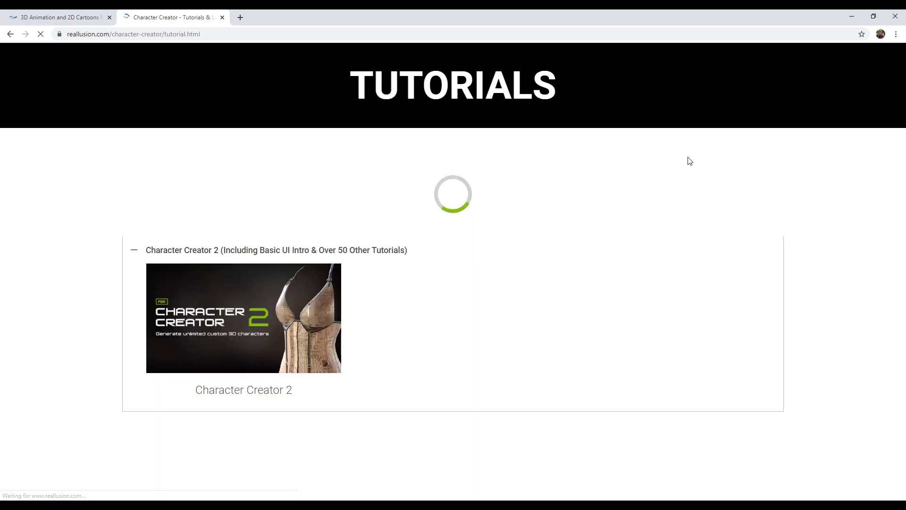
{"action": "scroll", "coordinate": [396, 315], "scroll_direction": "down", "scroll_amount": 1}
{"action": "scroll", "coordinate": [395, 314], "scroll_direction": "down", "scroll_amount": 4}
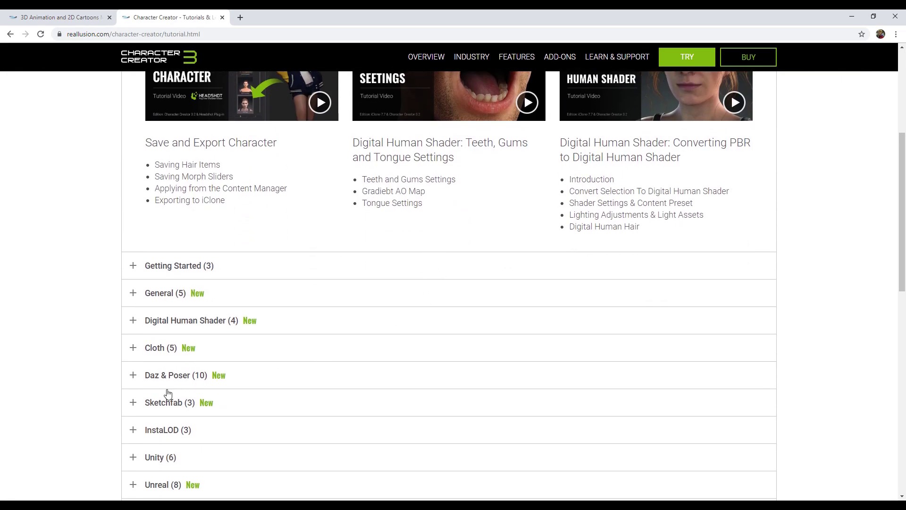
{"action": "left_click", "coordinate": [125, 322]}
- Open the Character Creator Online Manual from the Learn menu
{"action": "scroll", "coordinate": [297, 283], "scroll_direction": "down", "scroll_amount": 5}
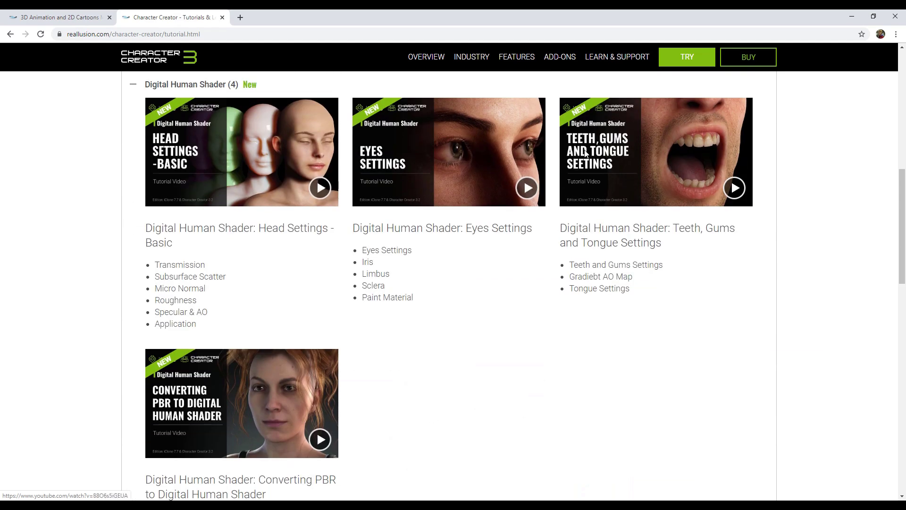
{"action": "mouse_move", "coordinate": [599, 93]}
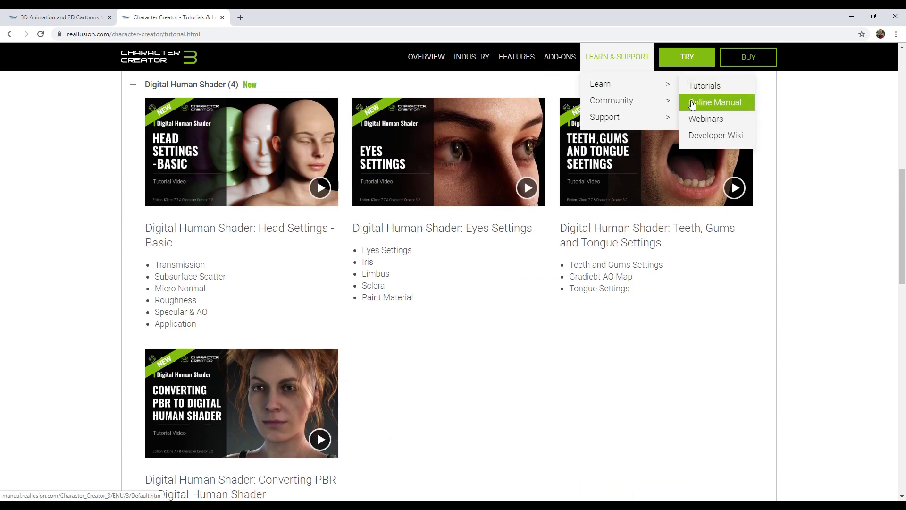
{"action": "left_click", "coordinate": [711, 103]}
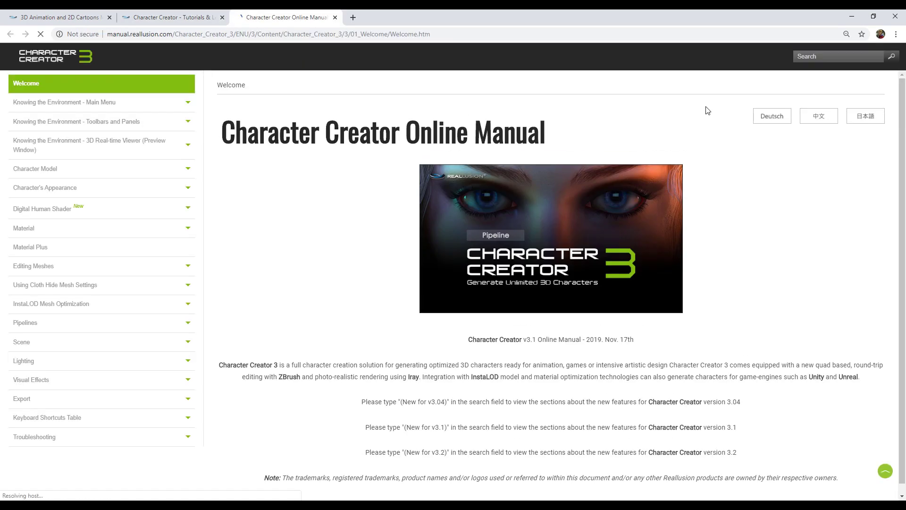
- Navigate Digital Human Shader > New Contents > New Project Templates to New Stage Templates, scrolling to the DH_Side renders
{"action": "left_click", "coordinate": [62, 209]}
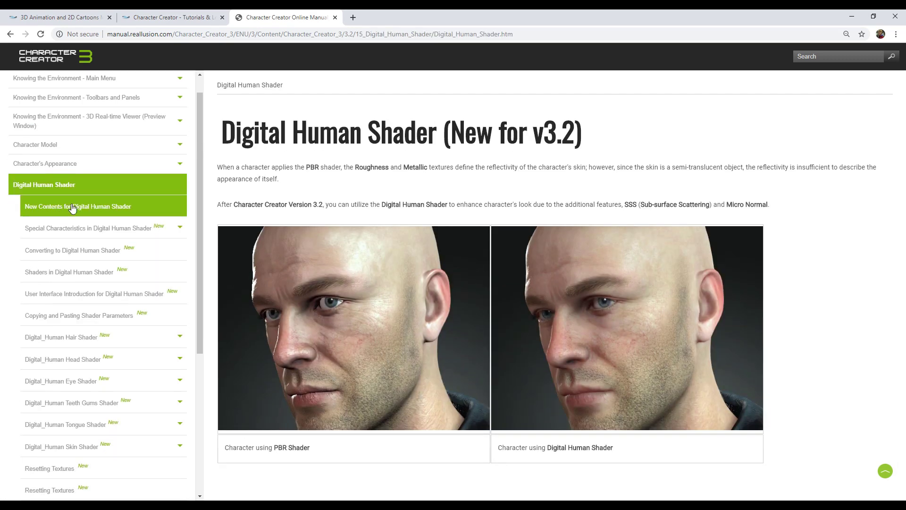
{"action": "left_click", "coordinate": [85, 206]}
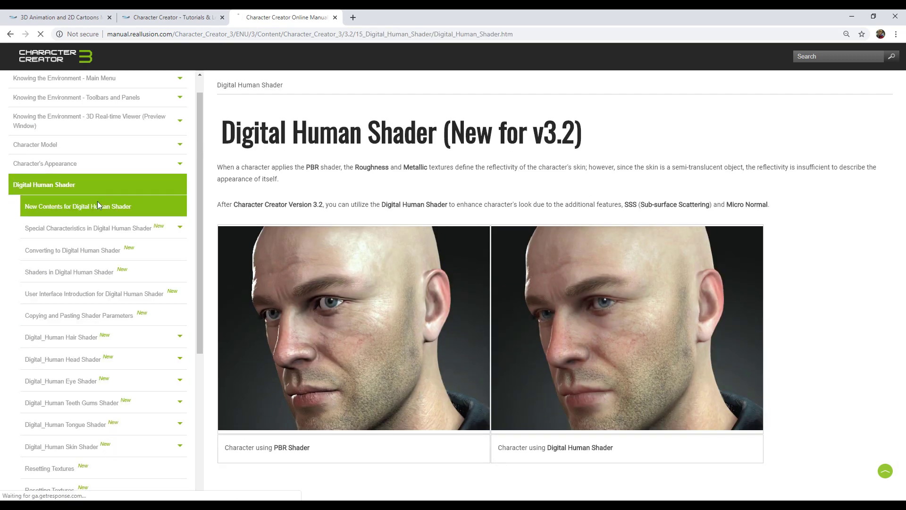
{"action": "left_click", "coordinate": [130, 250]}
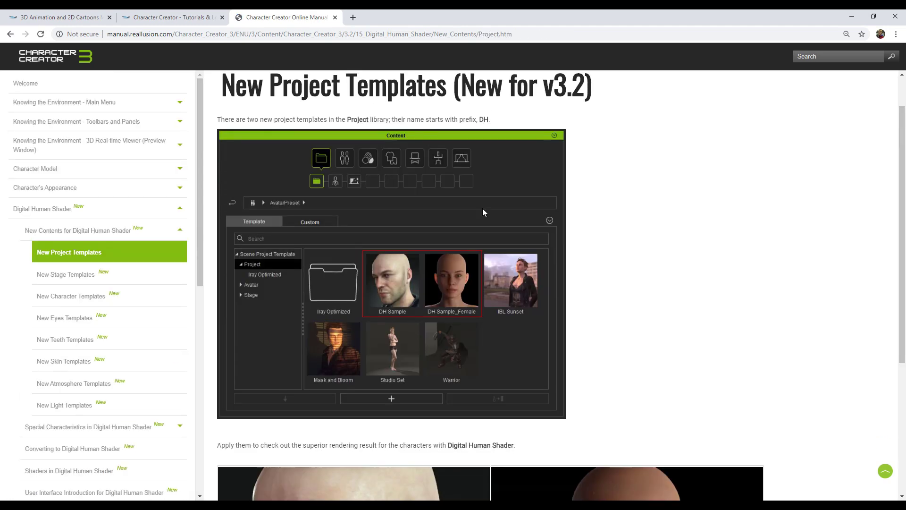
{"action": "scroll", "coordinate": [210, 232], "scroll_direction": "down", "scroll_amount": 4}
{"action": "left_click", "coordinate": [66, 274]}
{"action": "scroll", "coordinate": [458, 231], "scroll_direction": "down", "scroll_amount": 5}
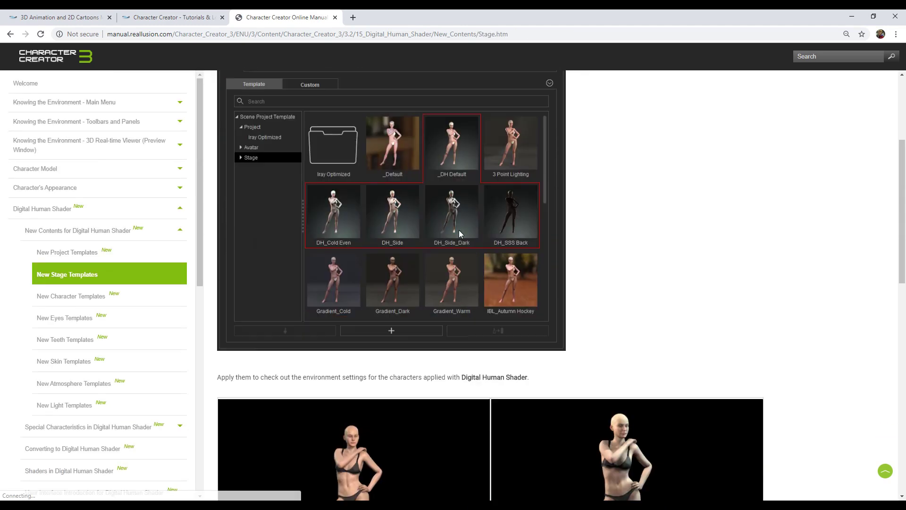
{"action": "scroll", "coordinate": [307, 283], "scroll_direction": "down", "scroll_amount": 10}
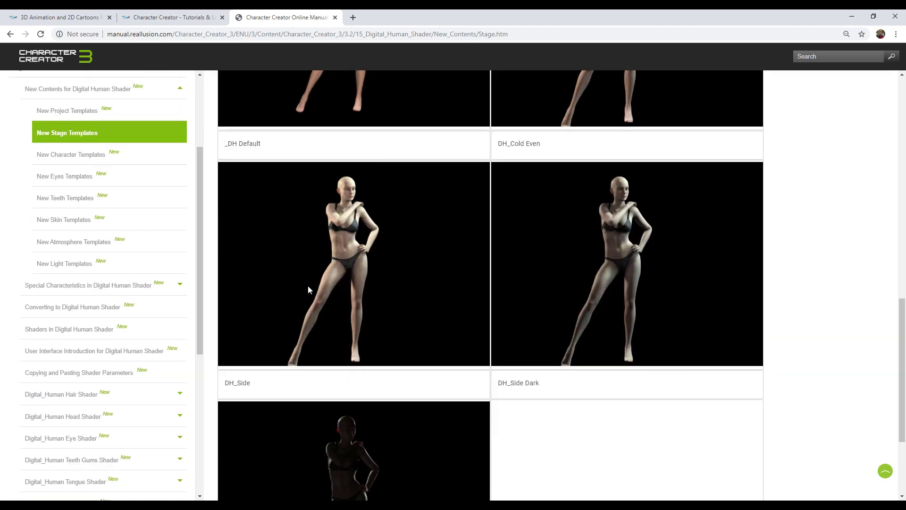